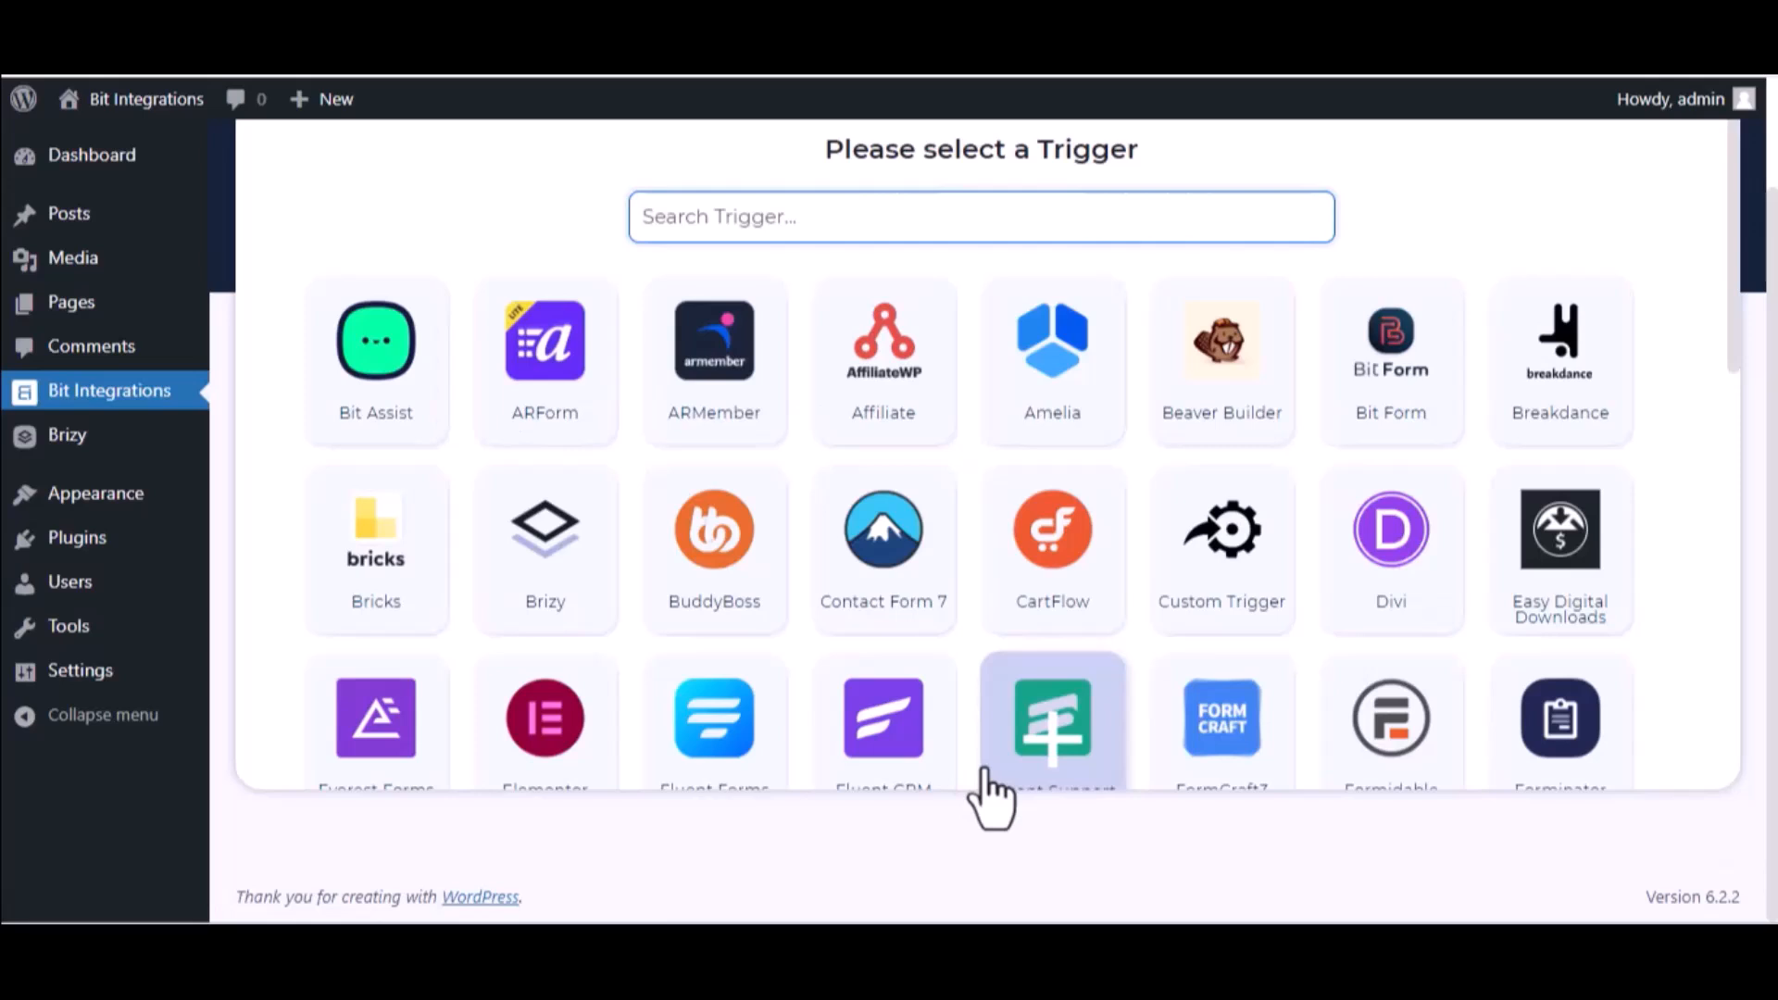
- Set Brizy's 'Bit Integrations->1' form as the trigger and continue to the actions list
text(bri)
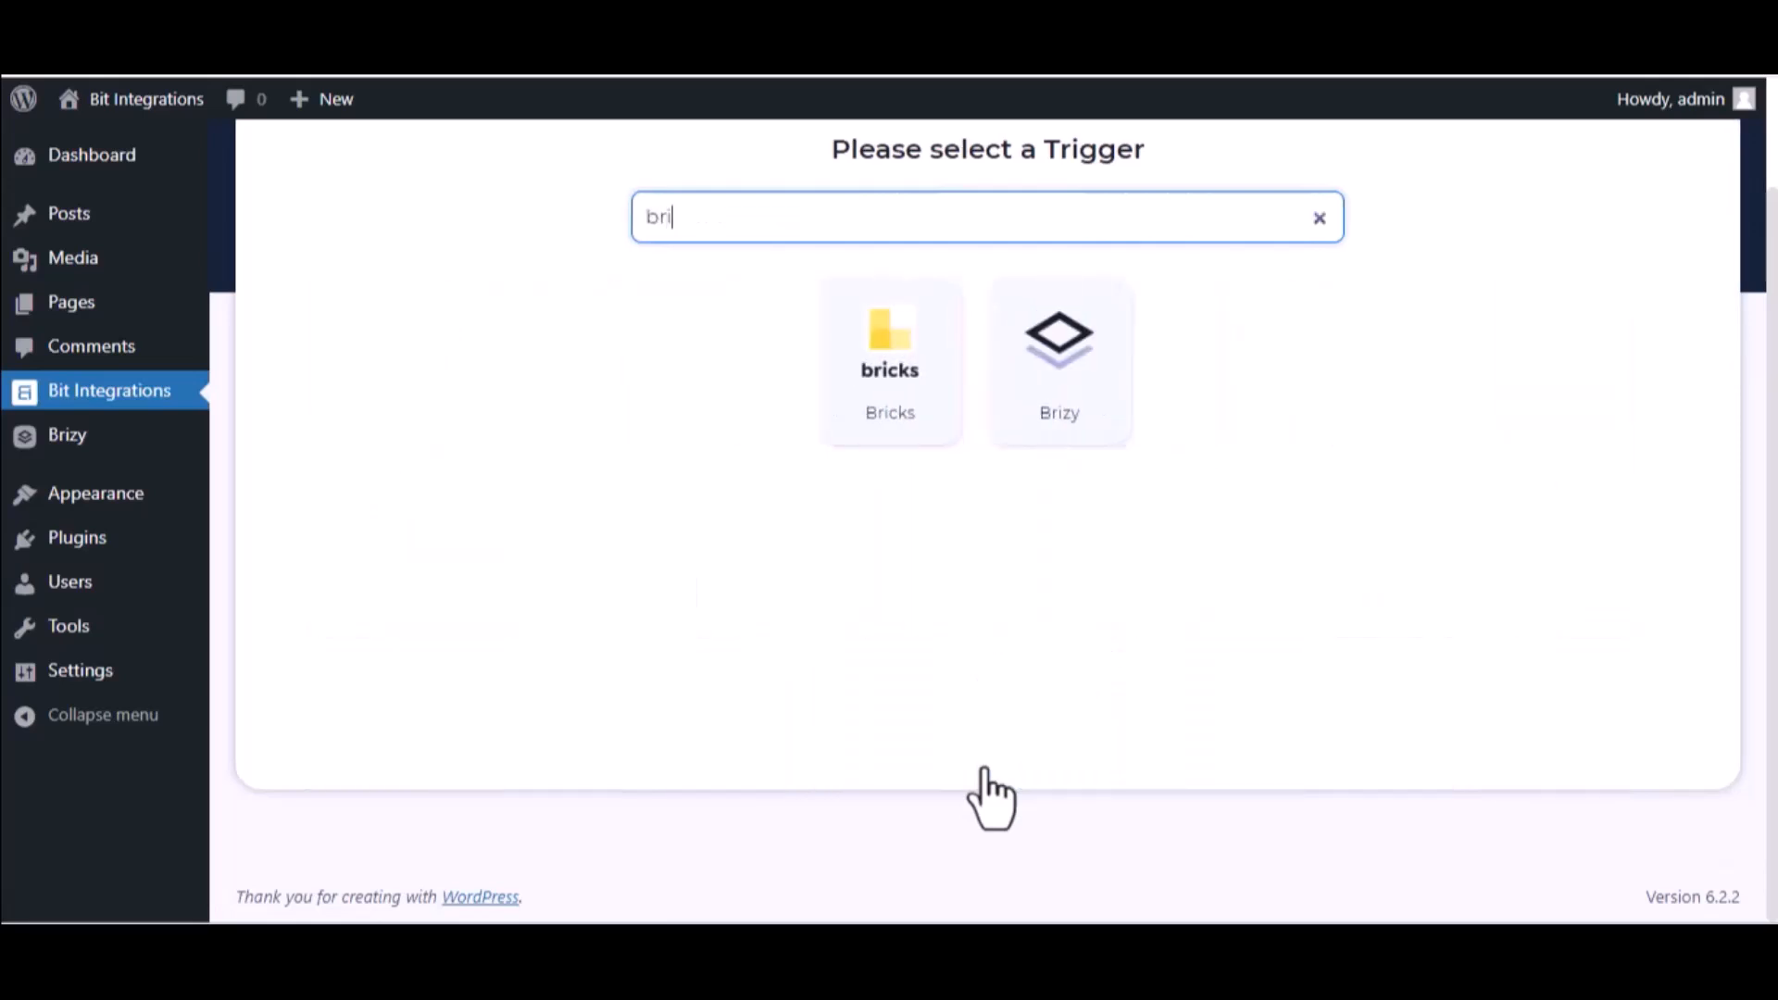
click(1042, 432)
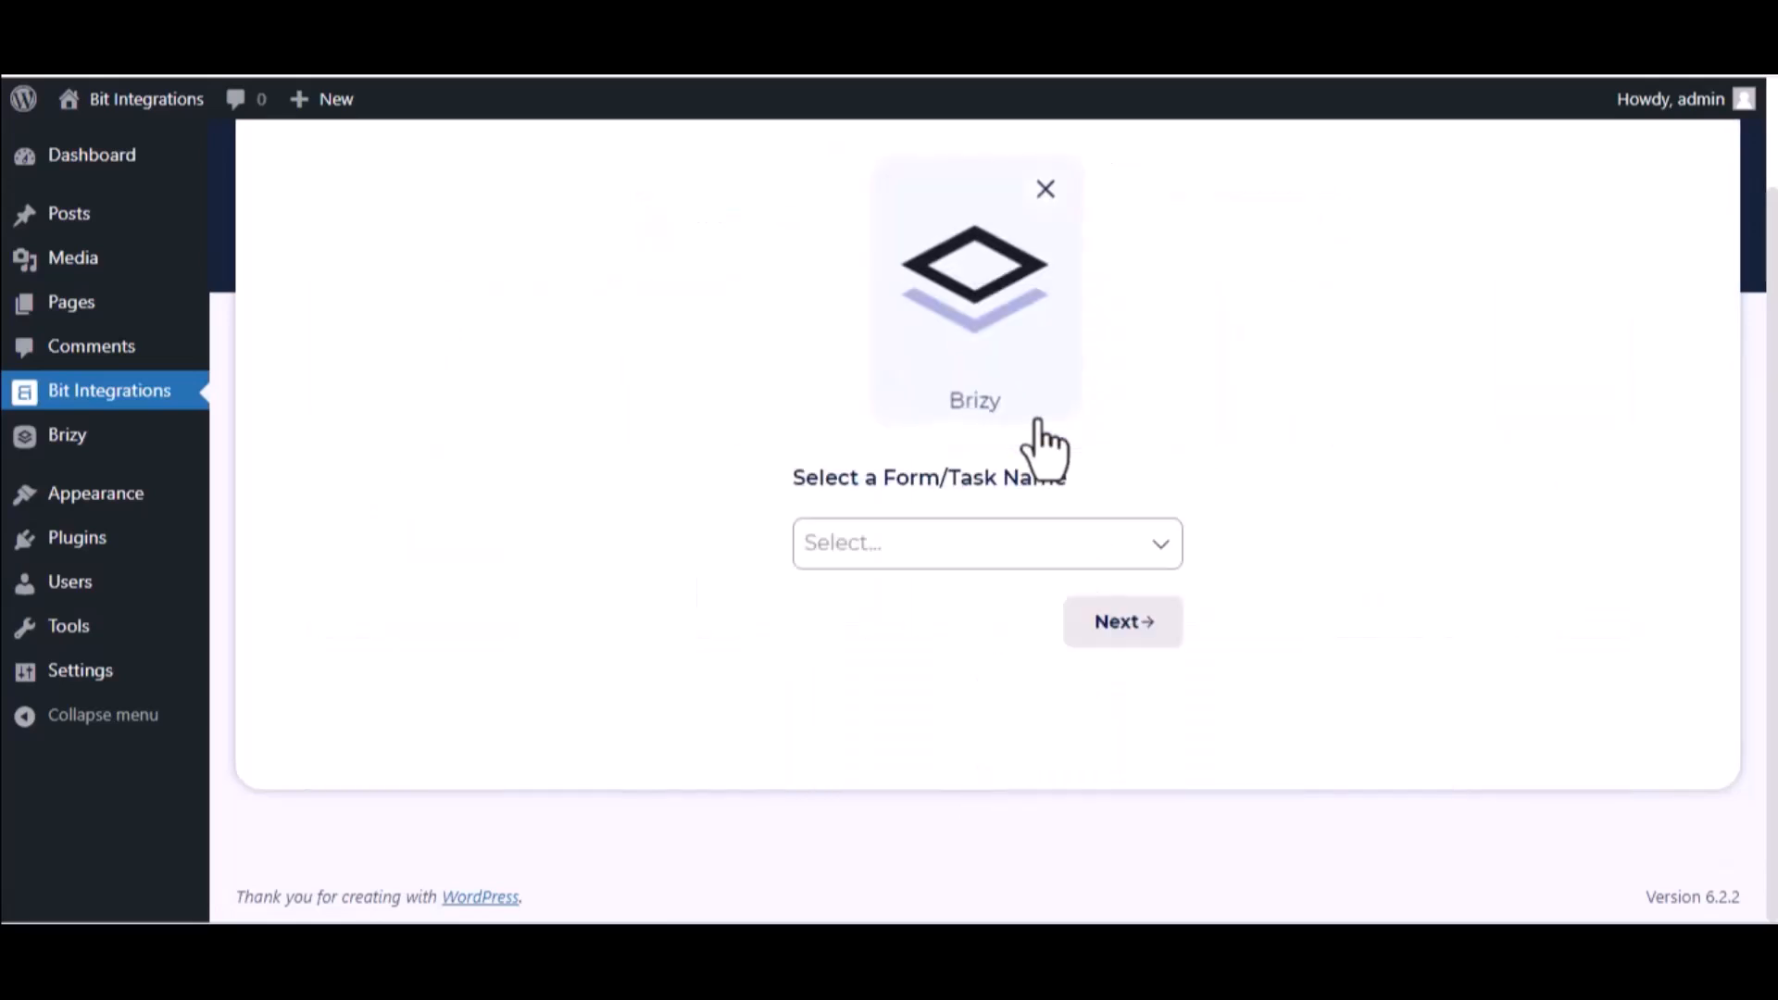
click(1000, 535)
click(972, 606)
click(1159, 635)
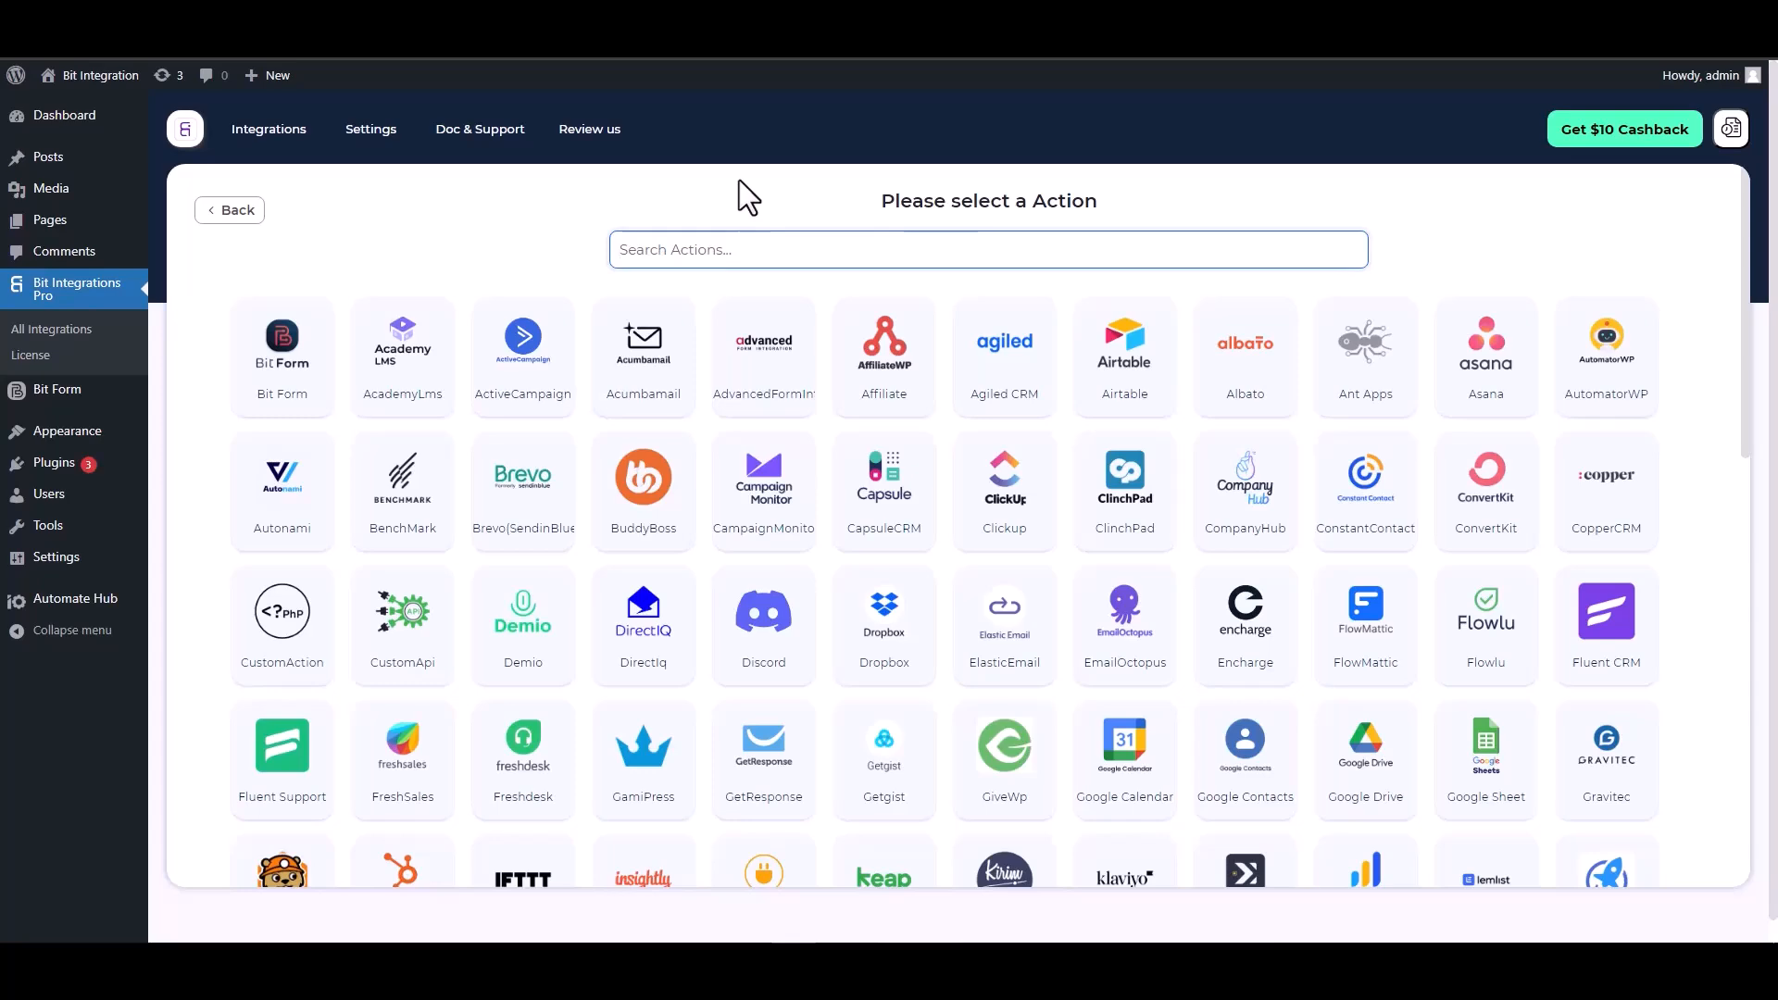
- Pick ConstantContact as the action and go to its empty Client id field
text(con)
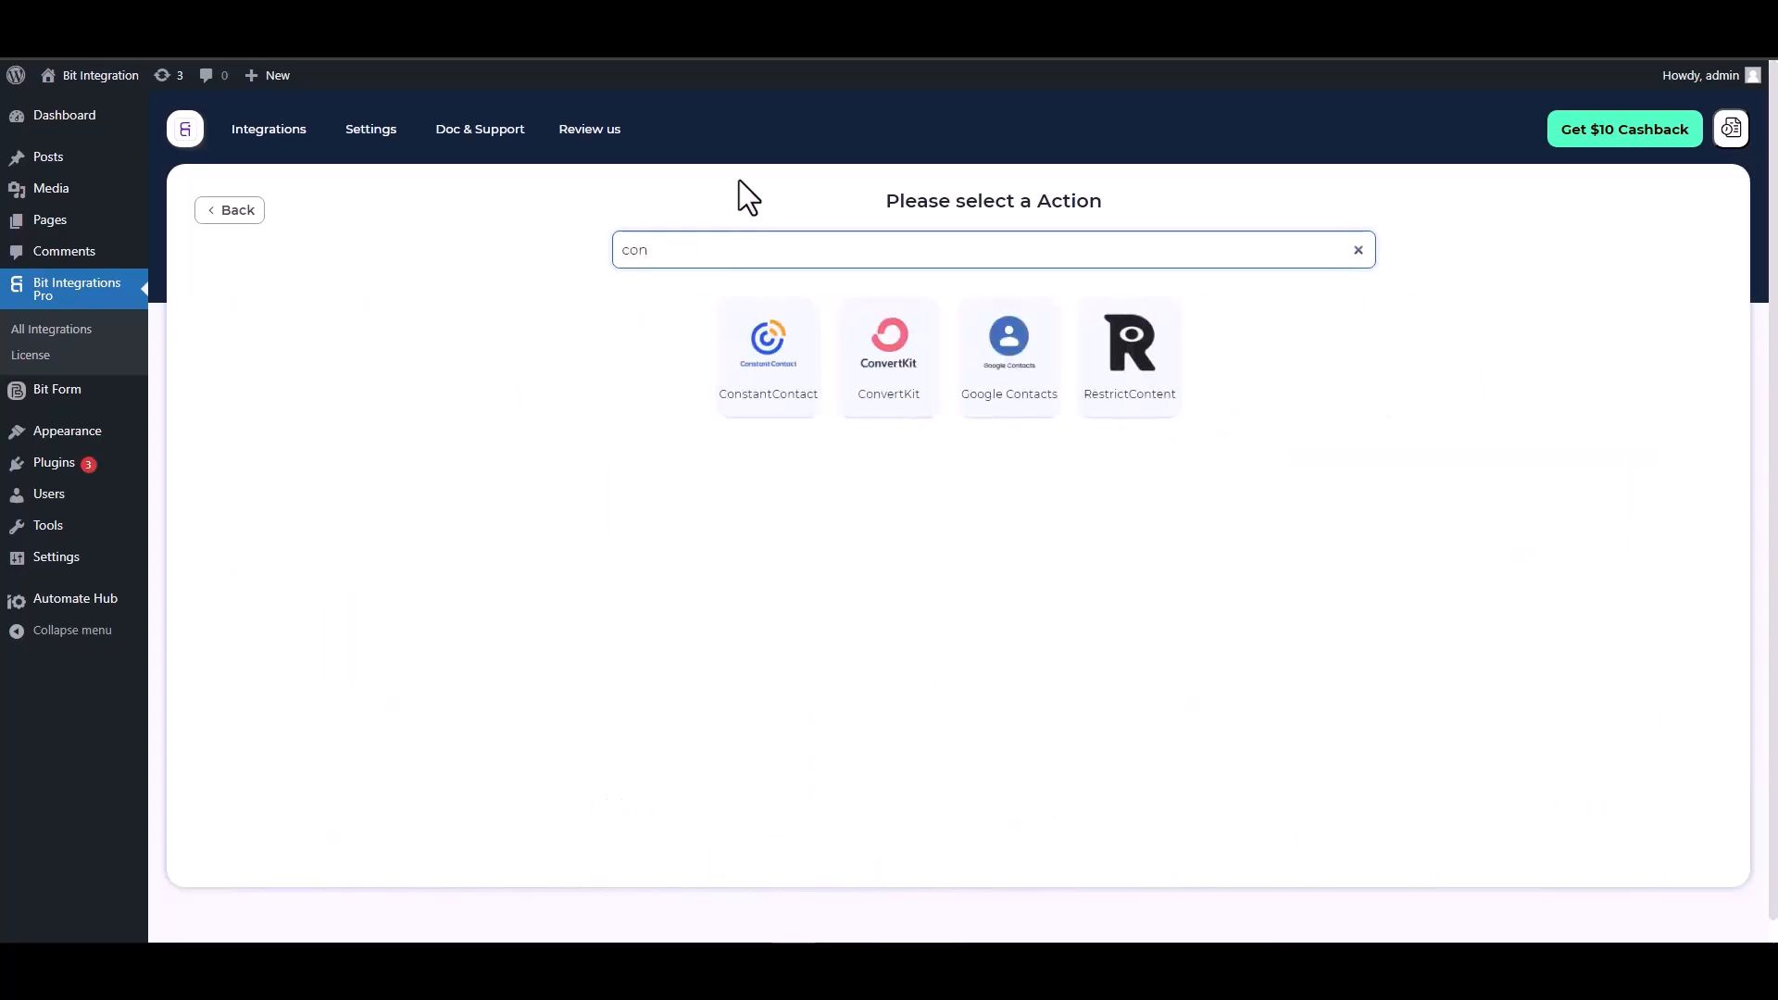
click(756, 387)
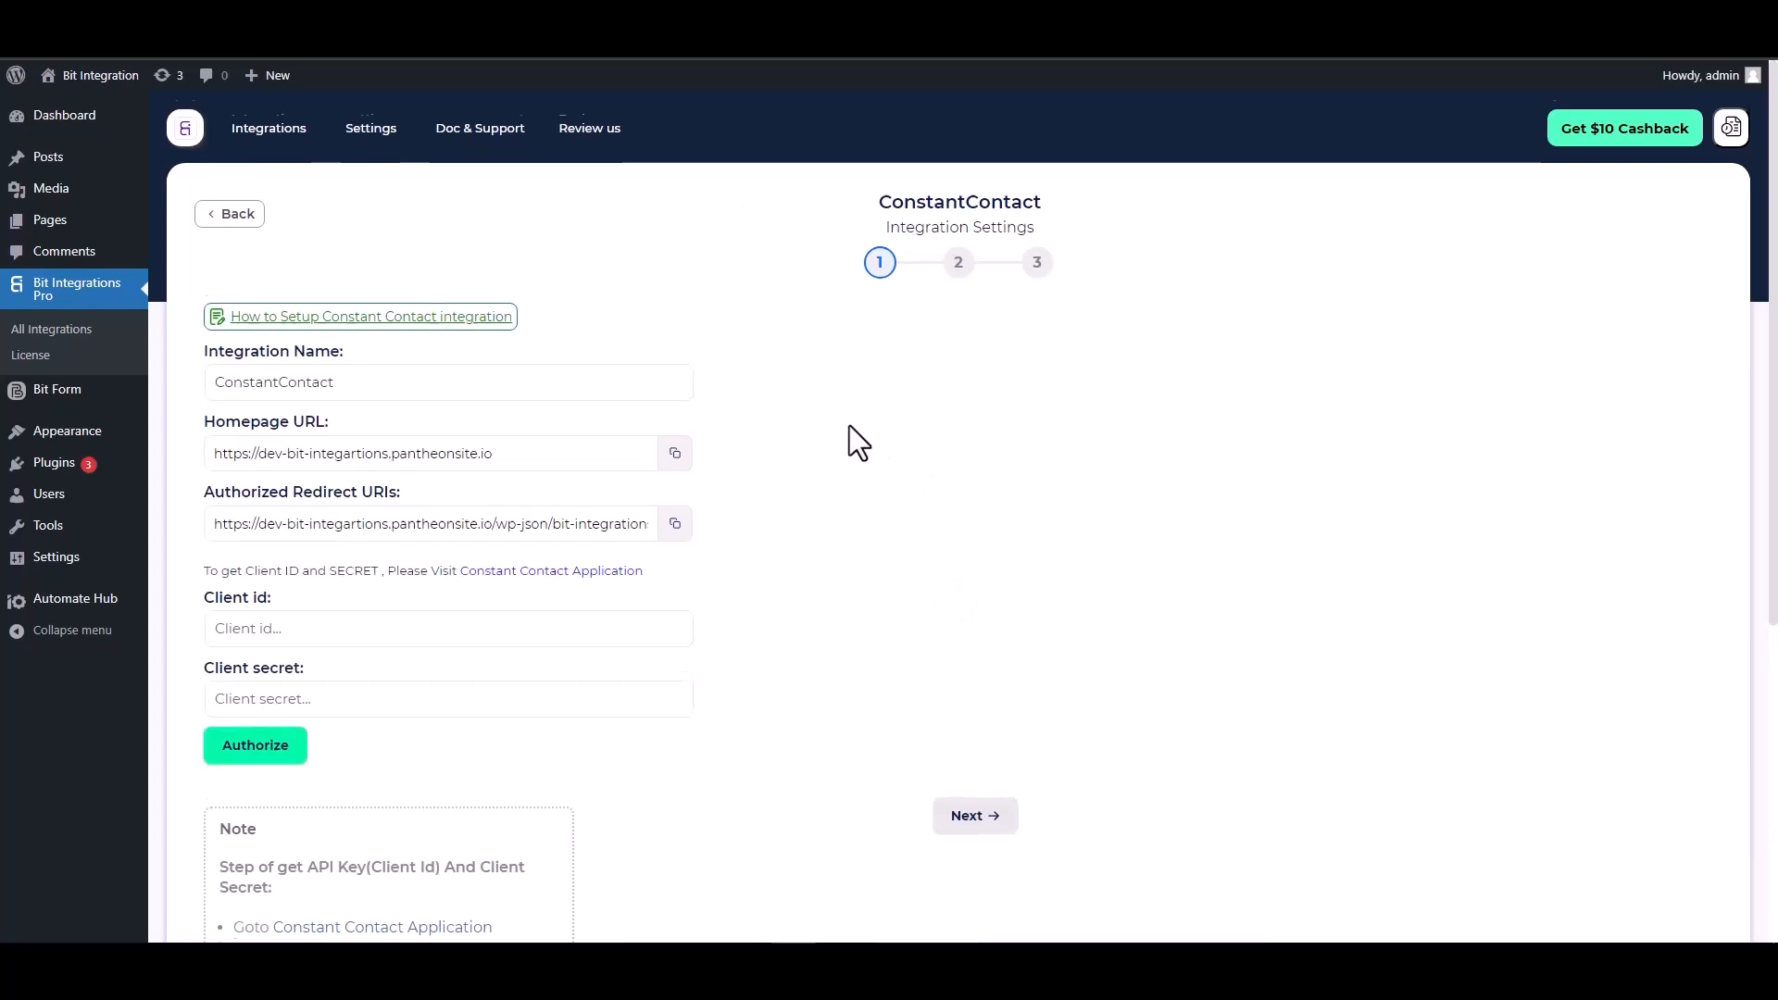
scroll(848, 425, down, 2)
click(331, 443)
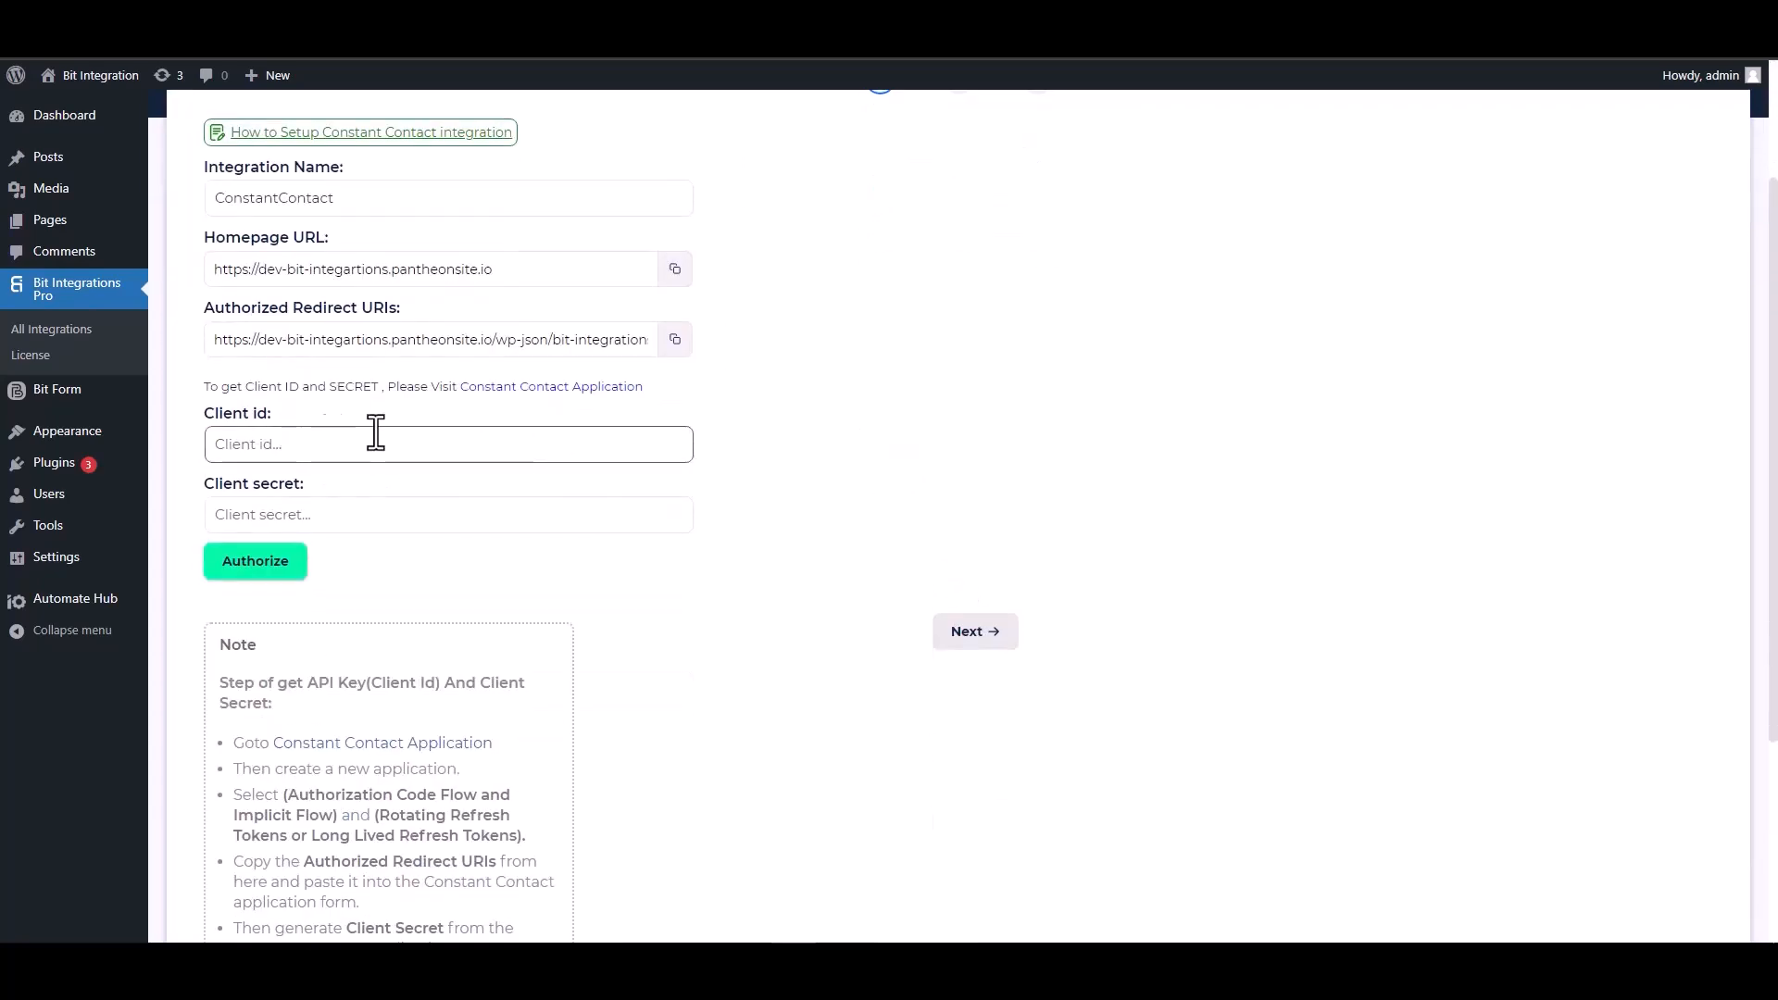
- Create a Developer Portal app named 'Bit Integrations' with long-lived refresh tokens, then edit it
click(540, 388)
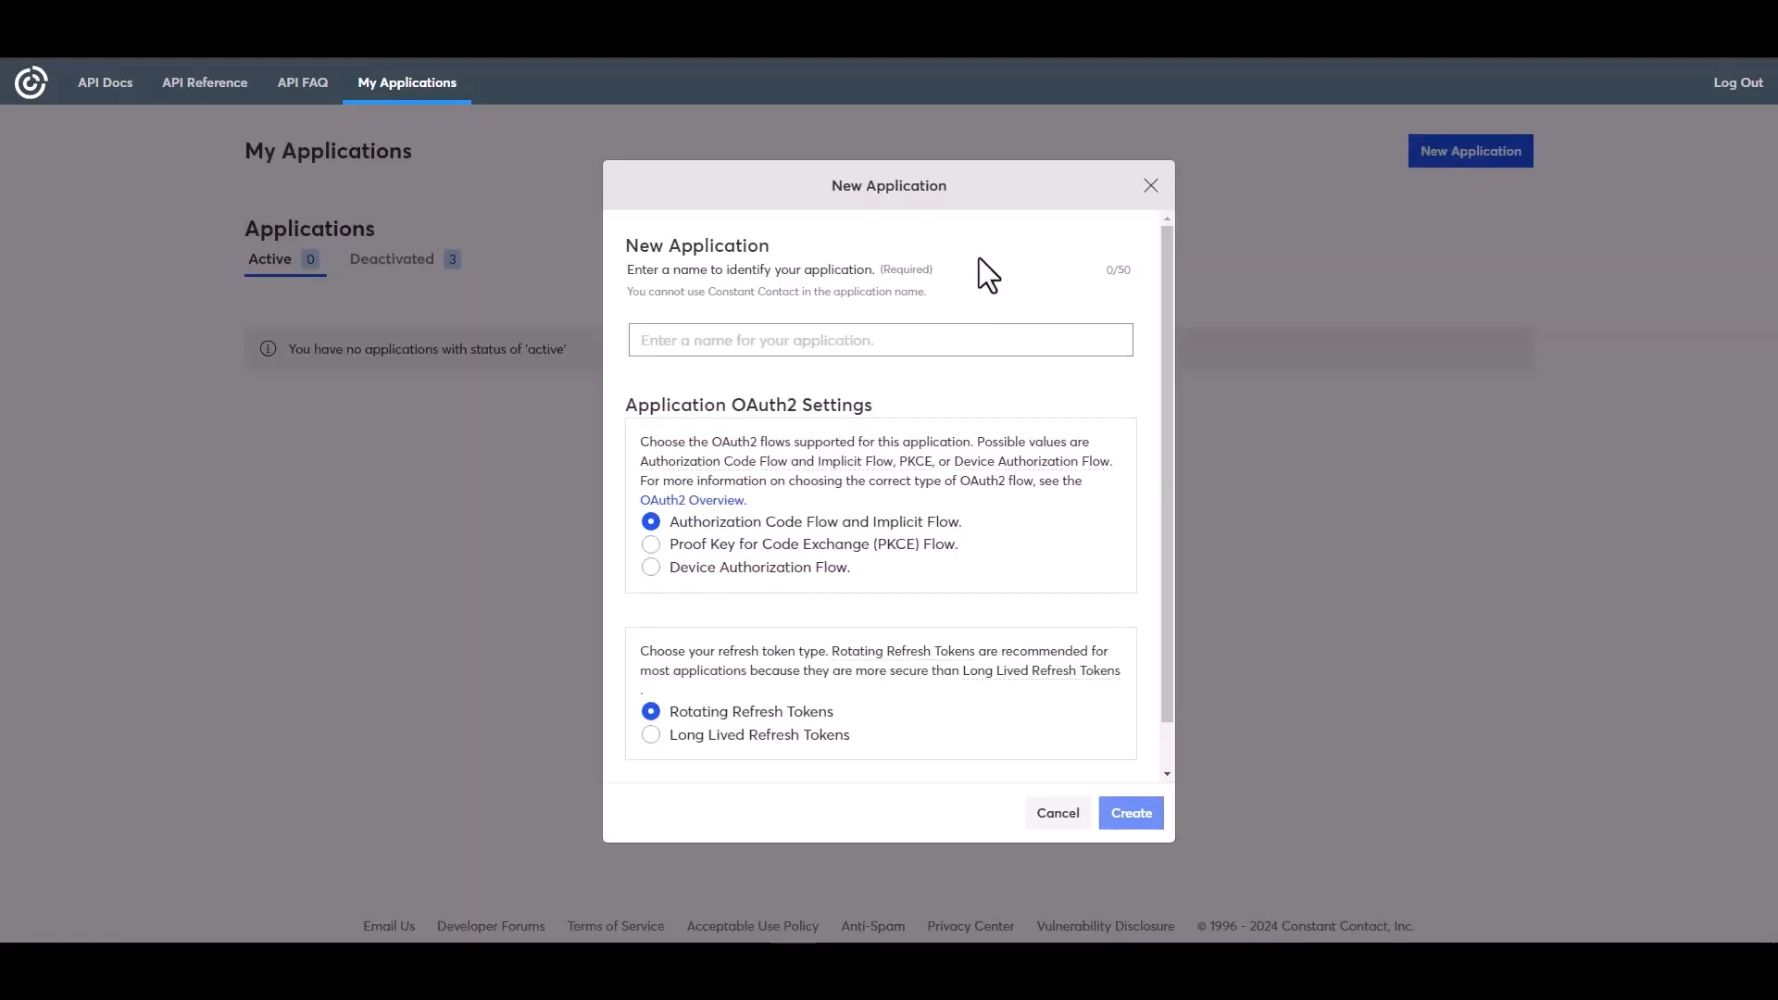
click(707, 339)
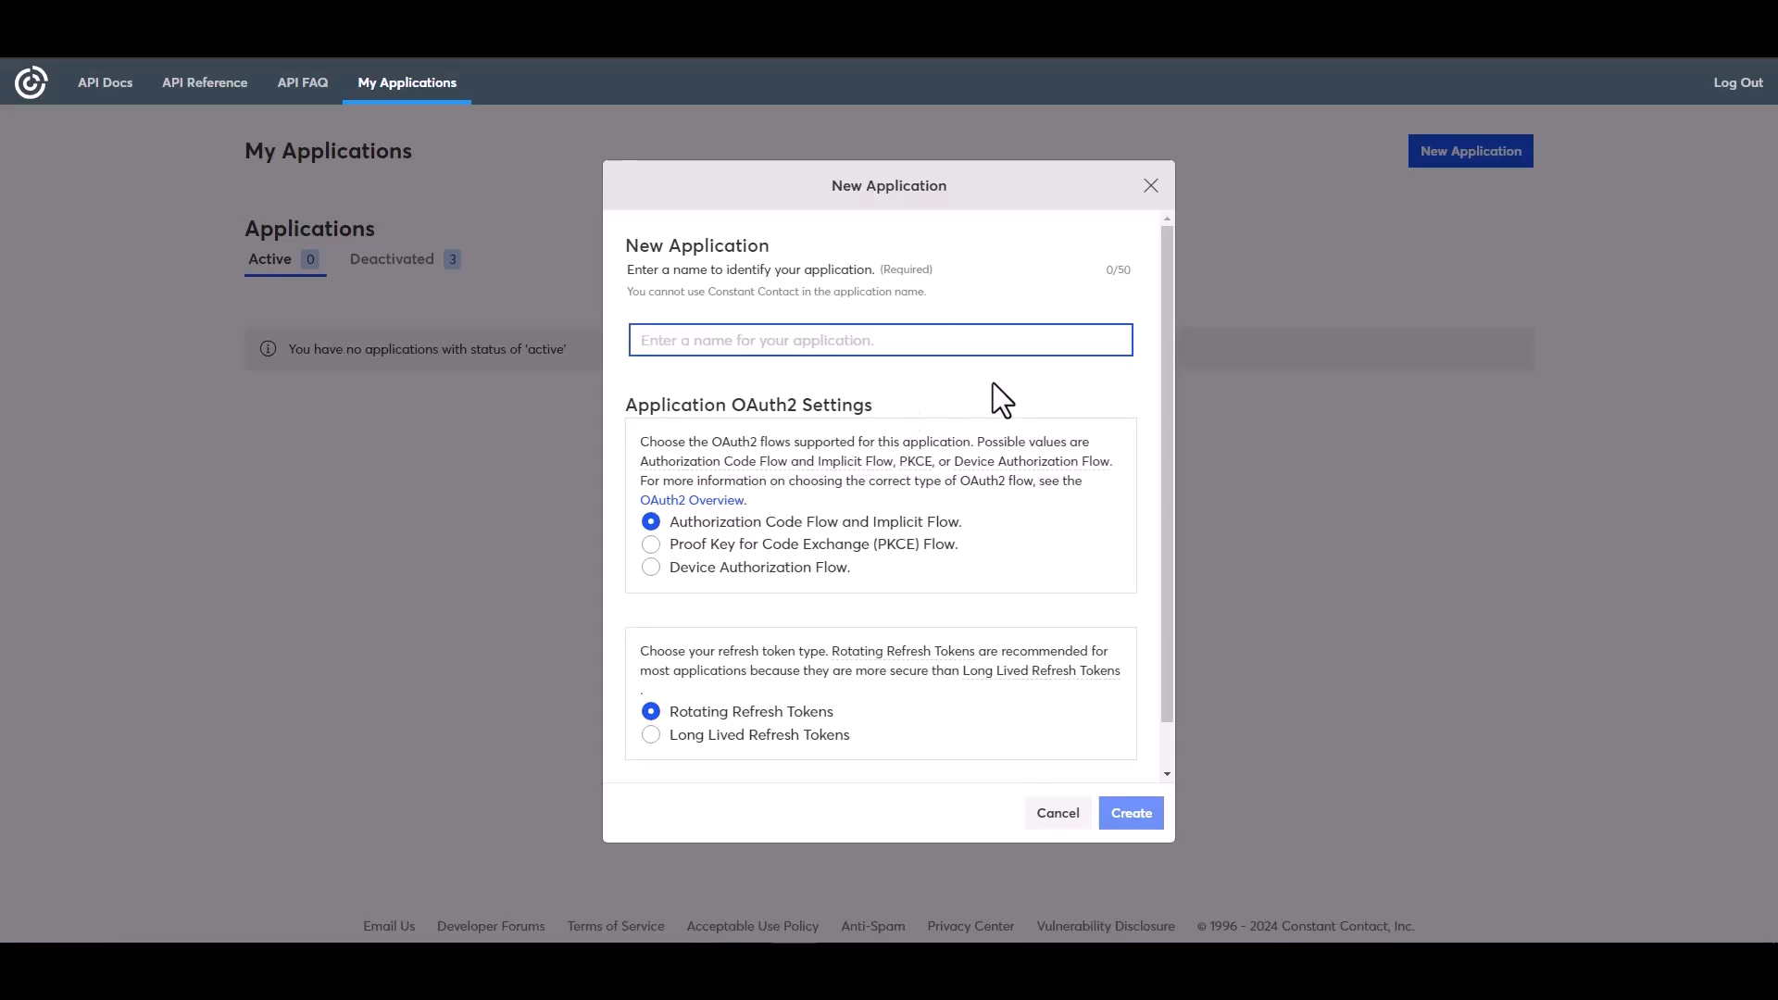
text(Bit)
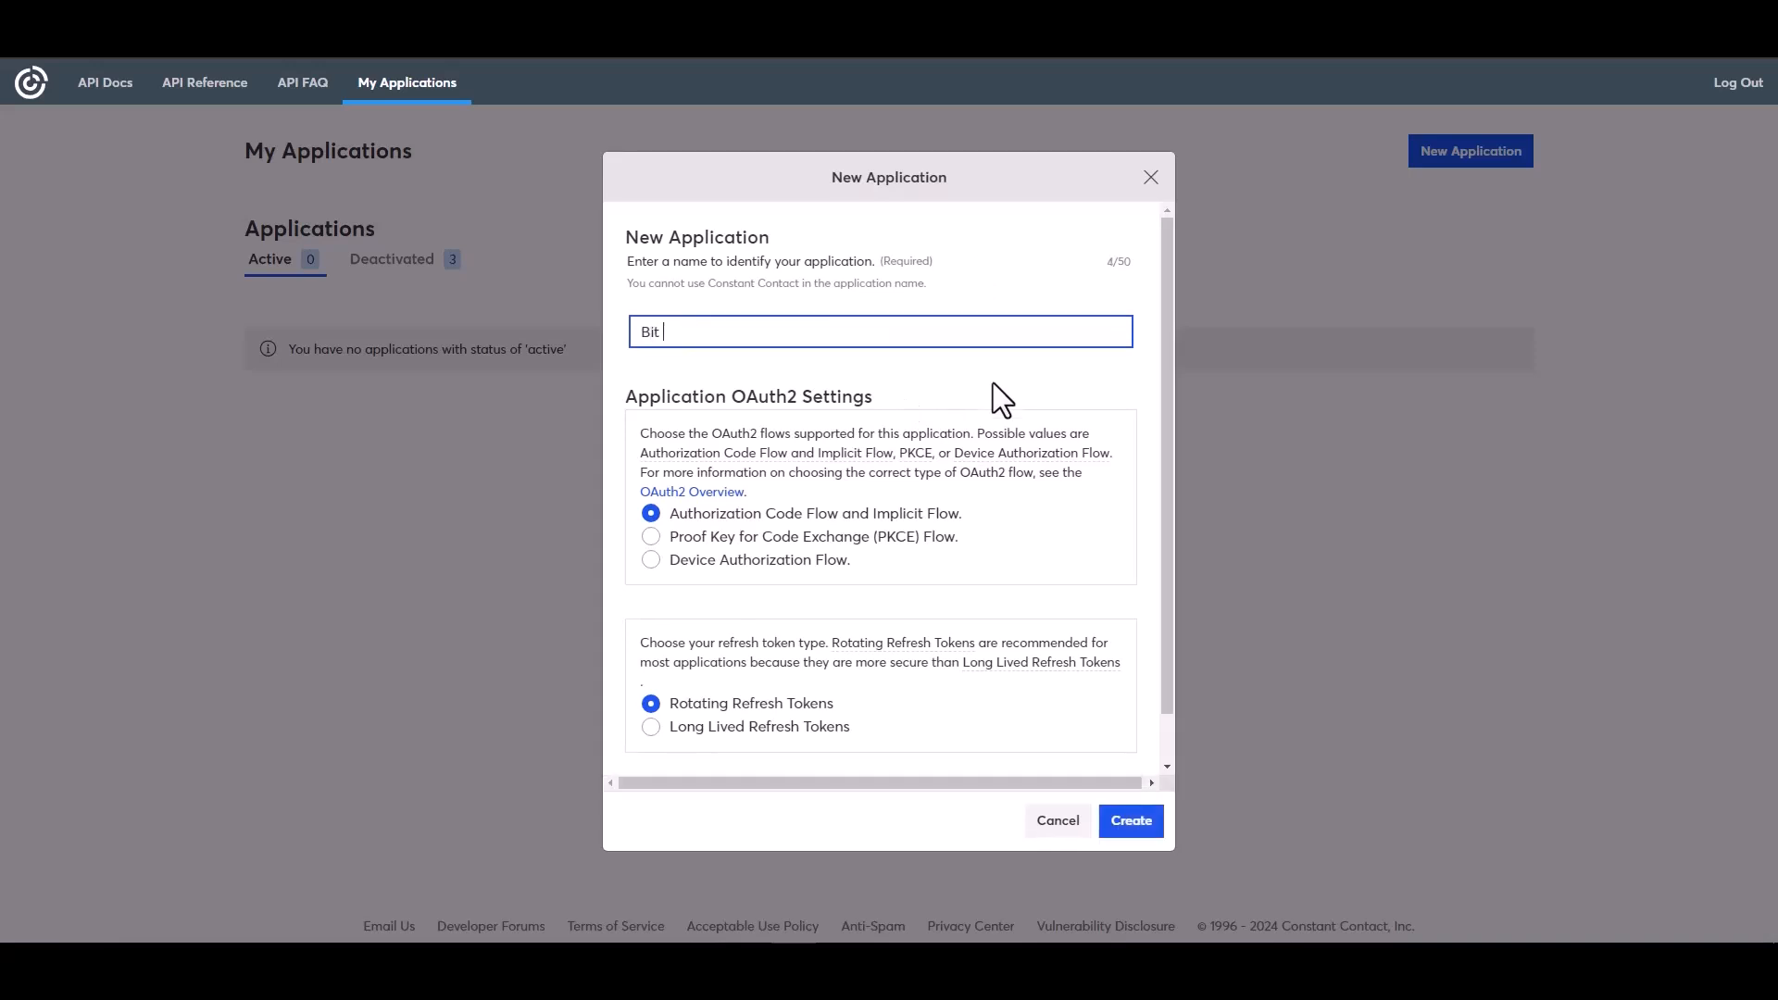
text( Integrations)
click(669, 730)
click(1131, 821)
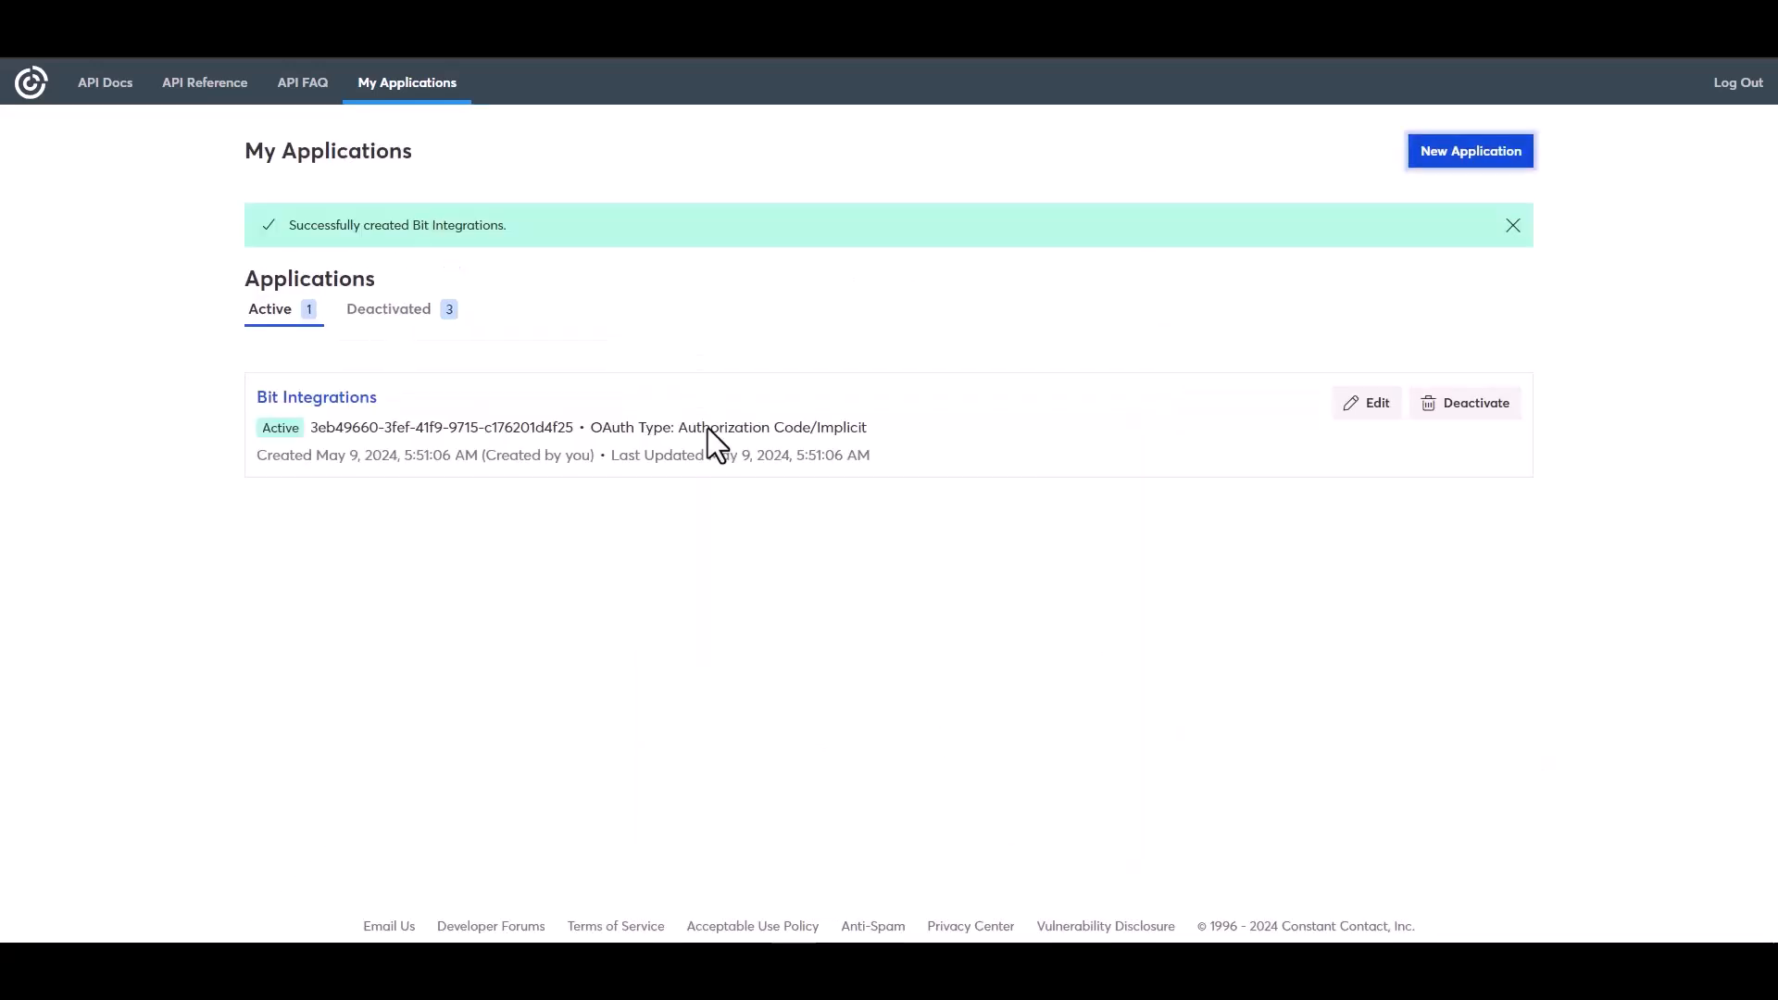
click(1371, 404)
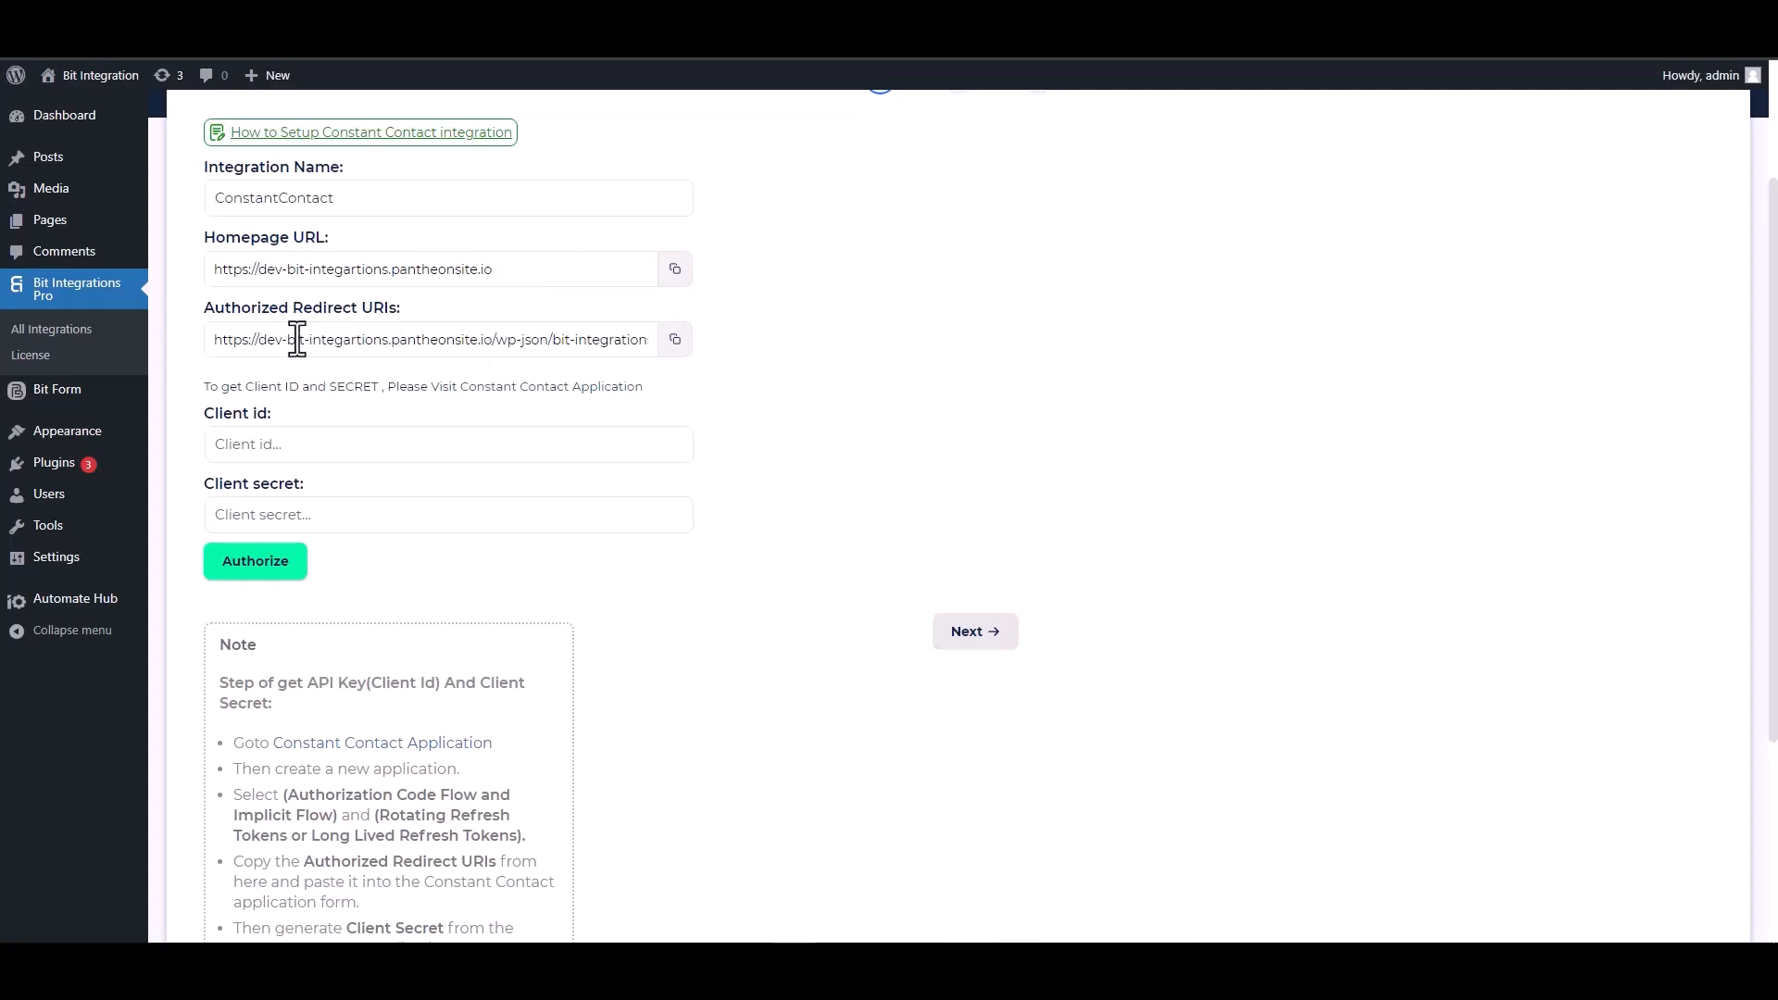
click(676, 345)
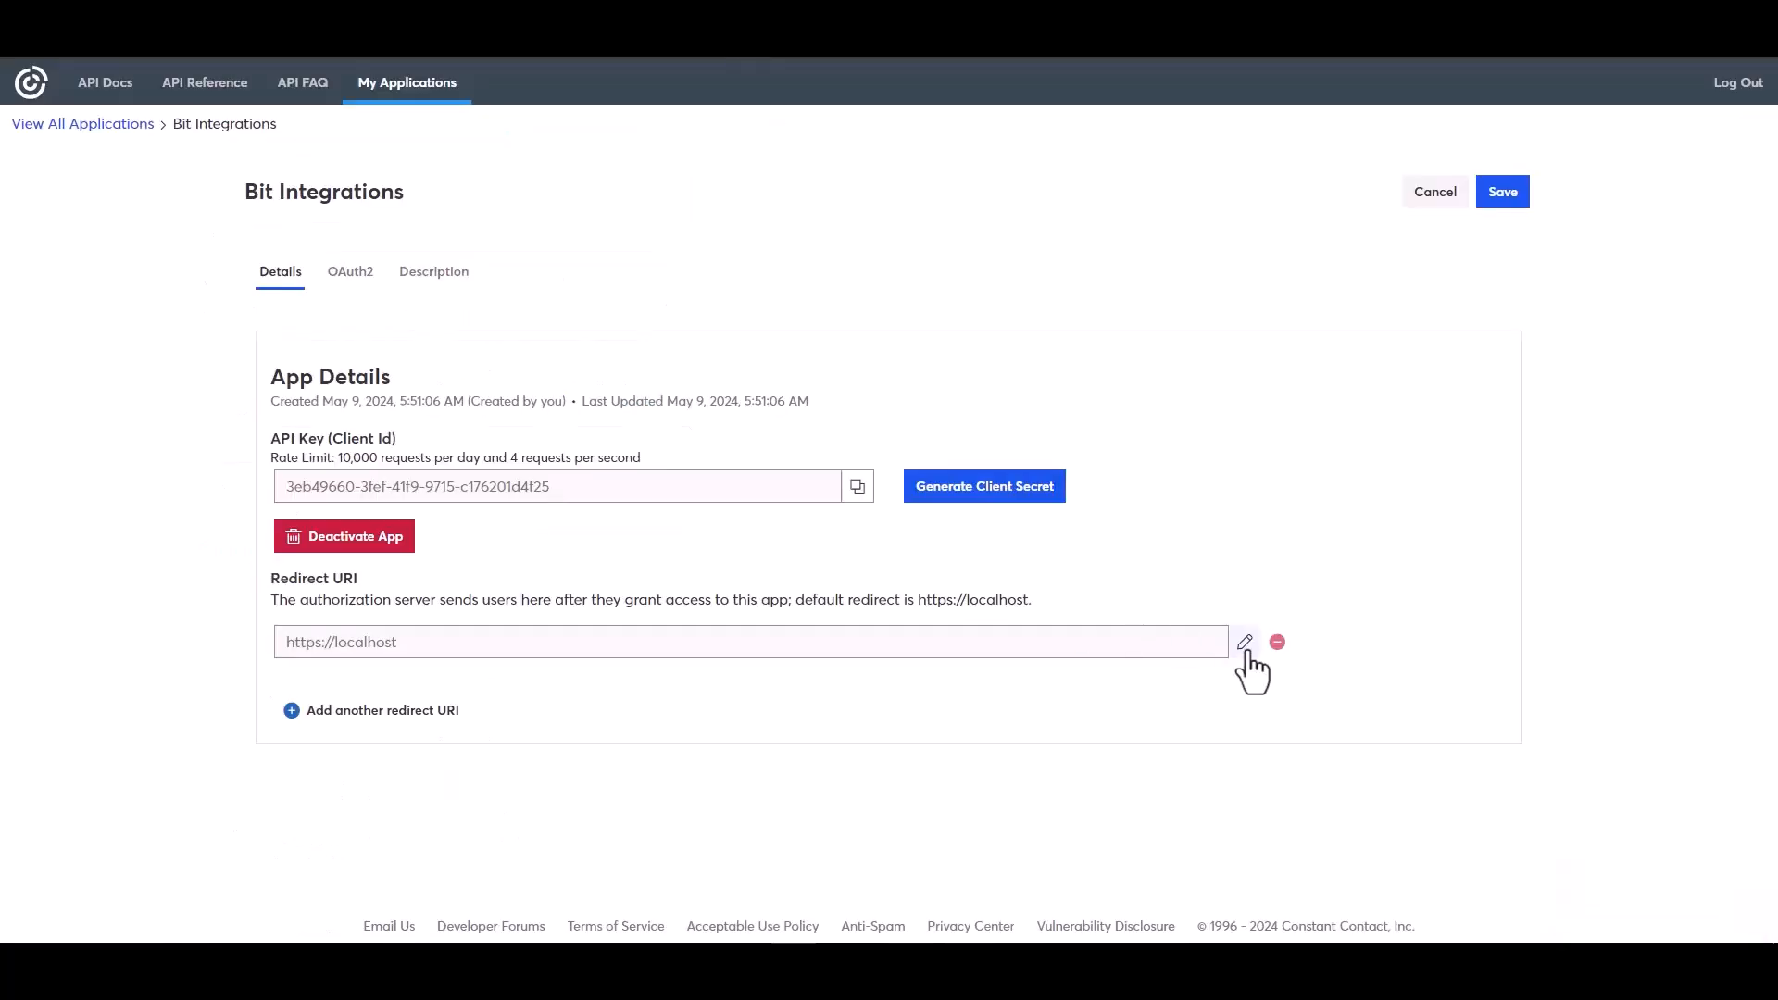
click(1245, 643)
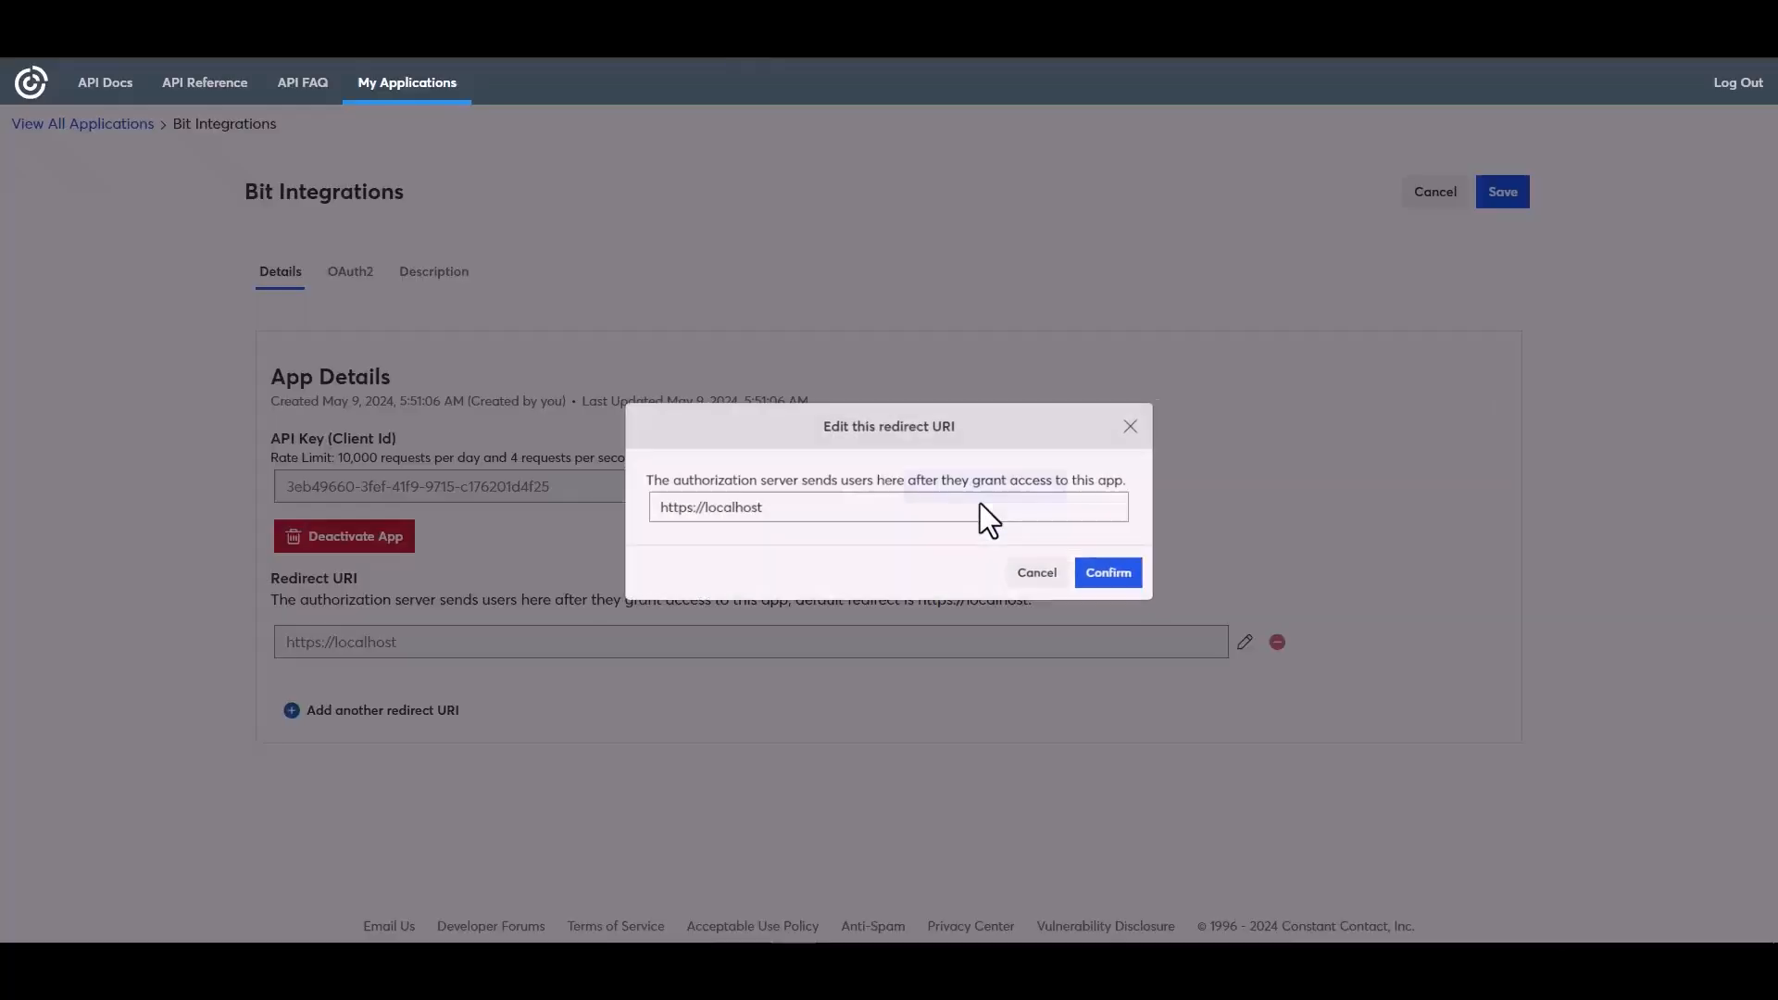
triple_click(754, 508)
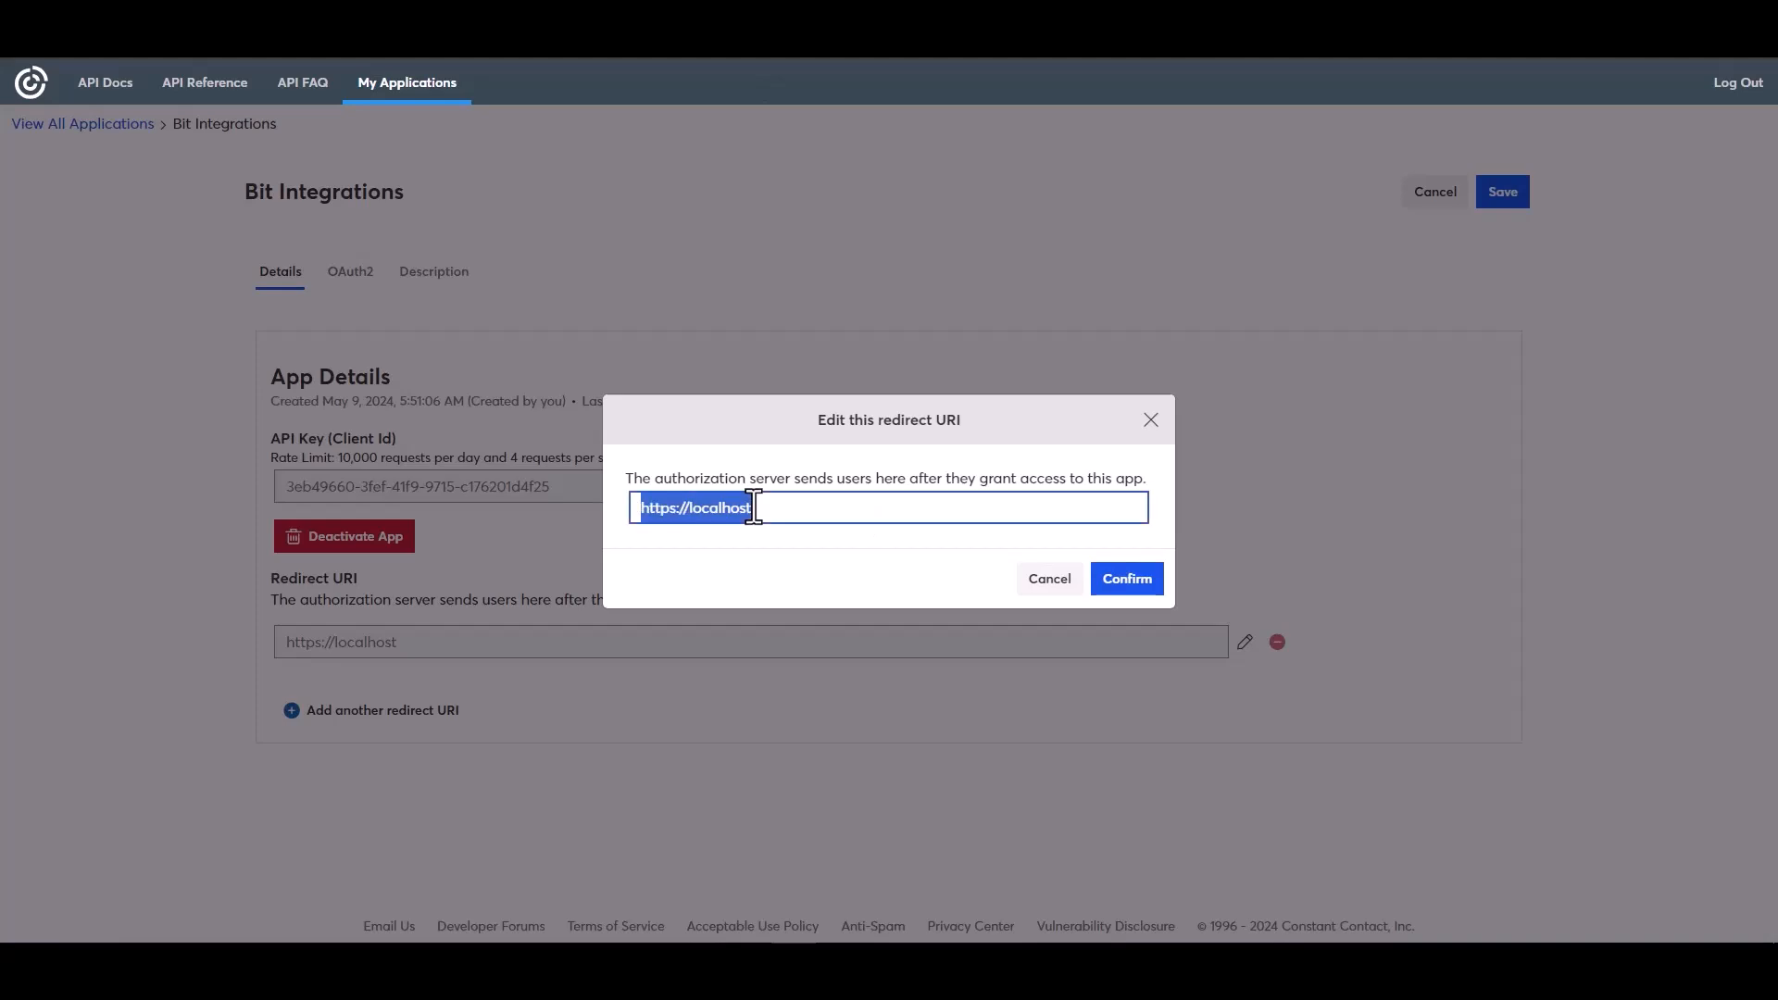
key(ctrl+v)
click(1123, 584)
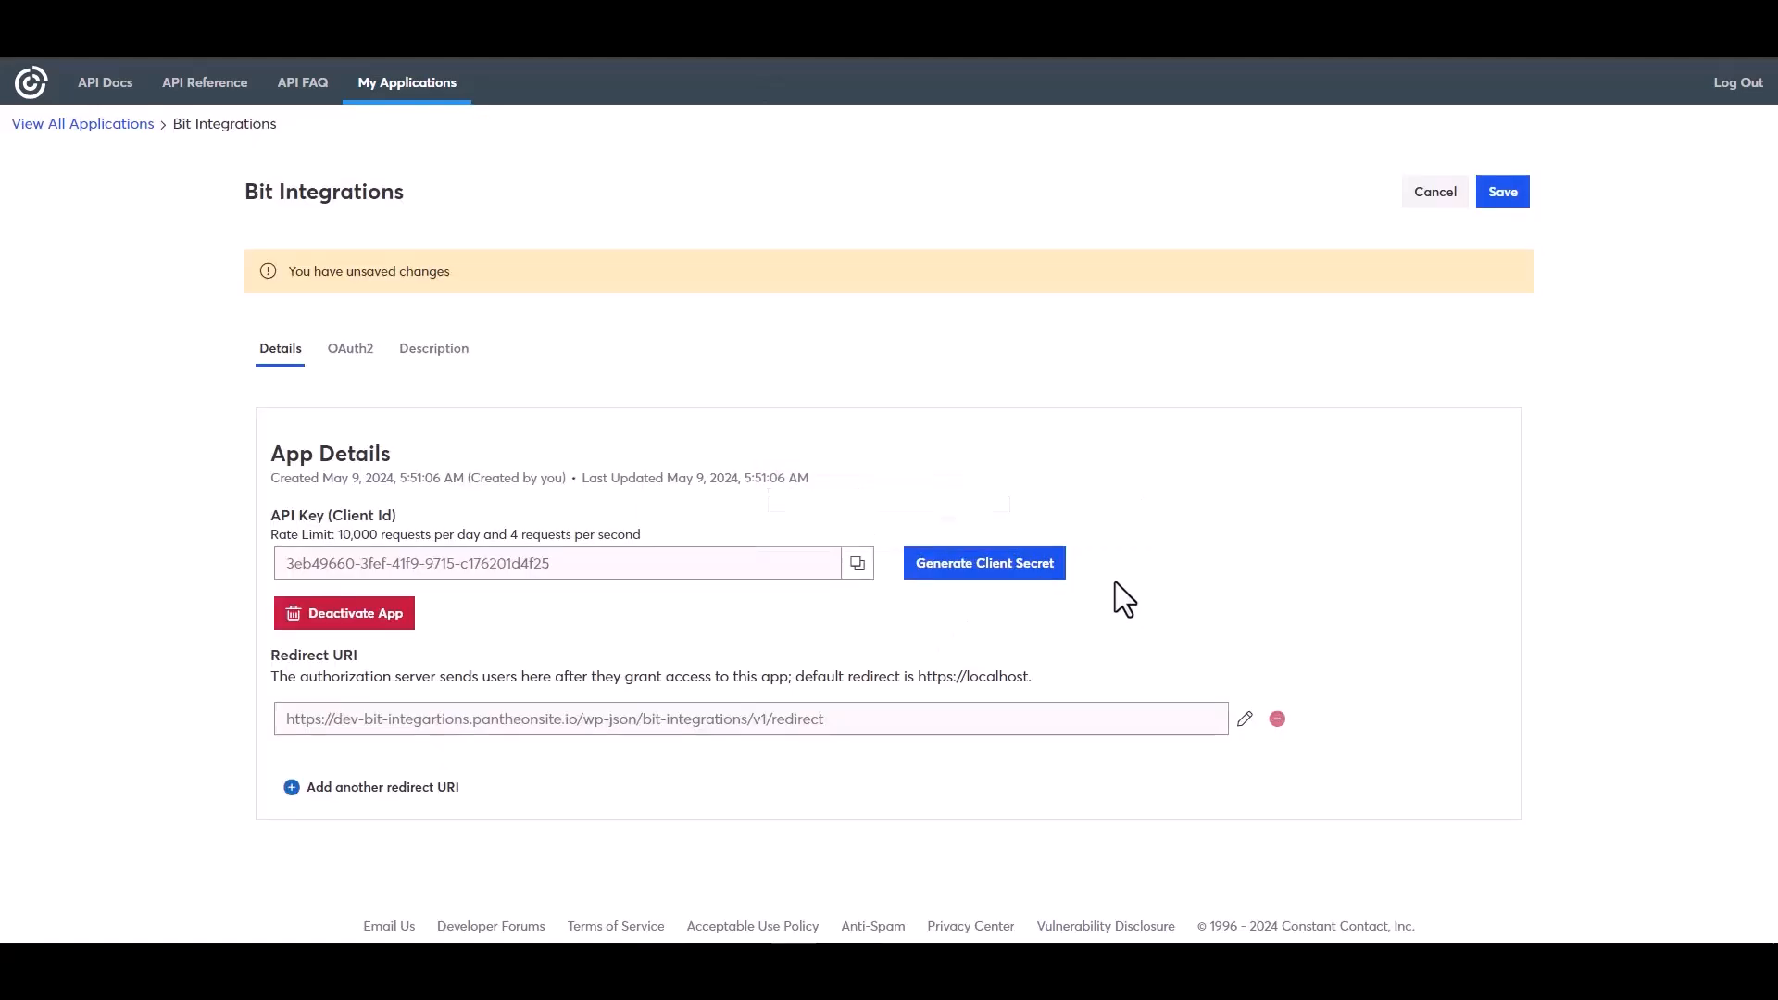
- Use the app's API key as the Client id in Bit Integrations
click(857, 563)
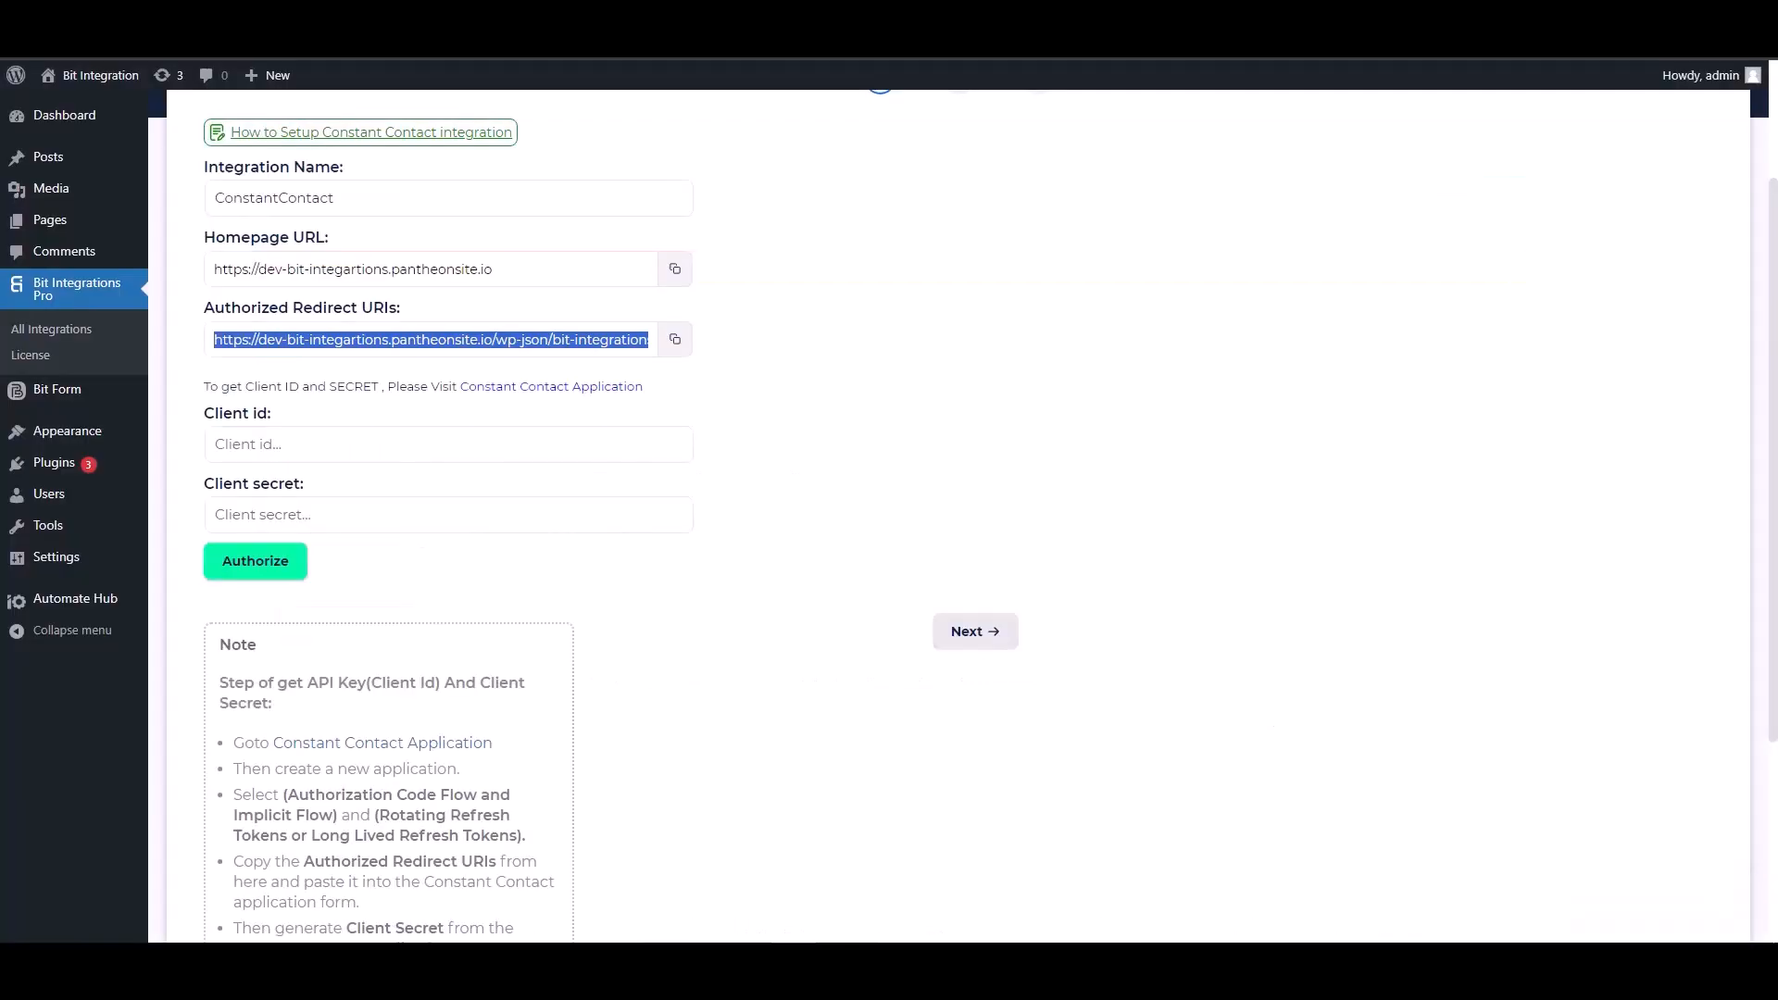
click(320, 445)
key(ctrl+v)
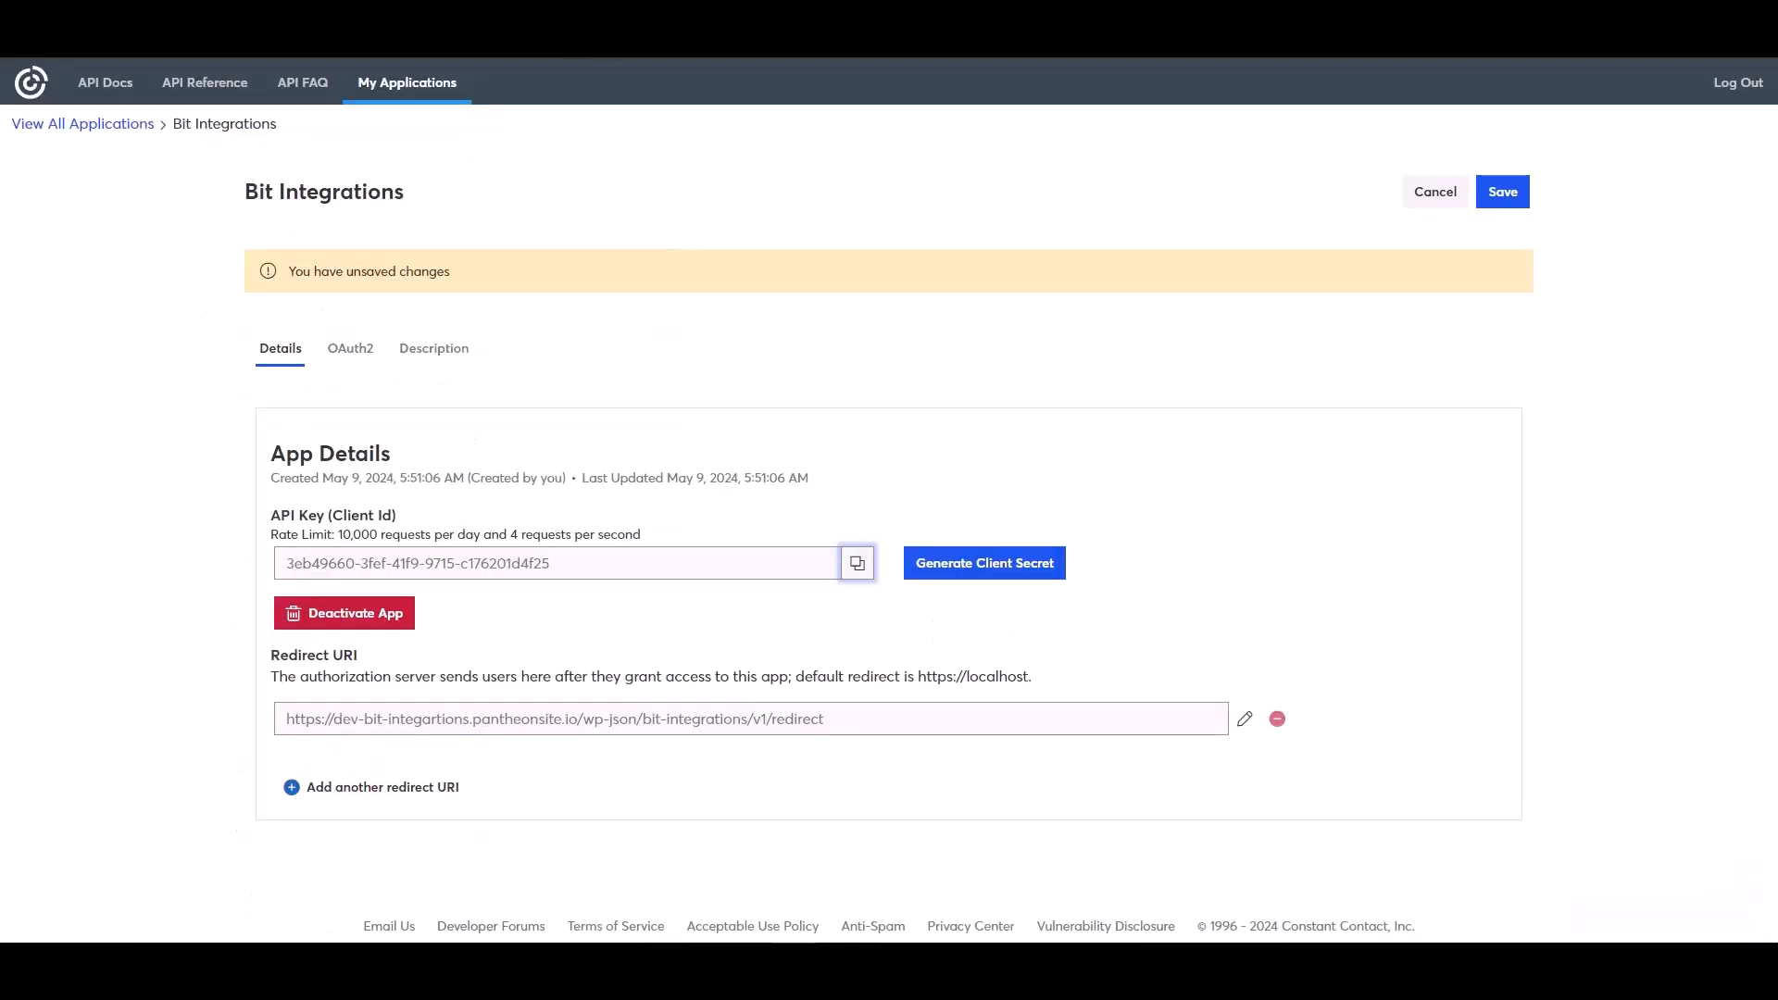
- Generate and copy a new client secret, then save the application
click(1004, 563)
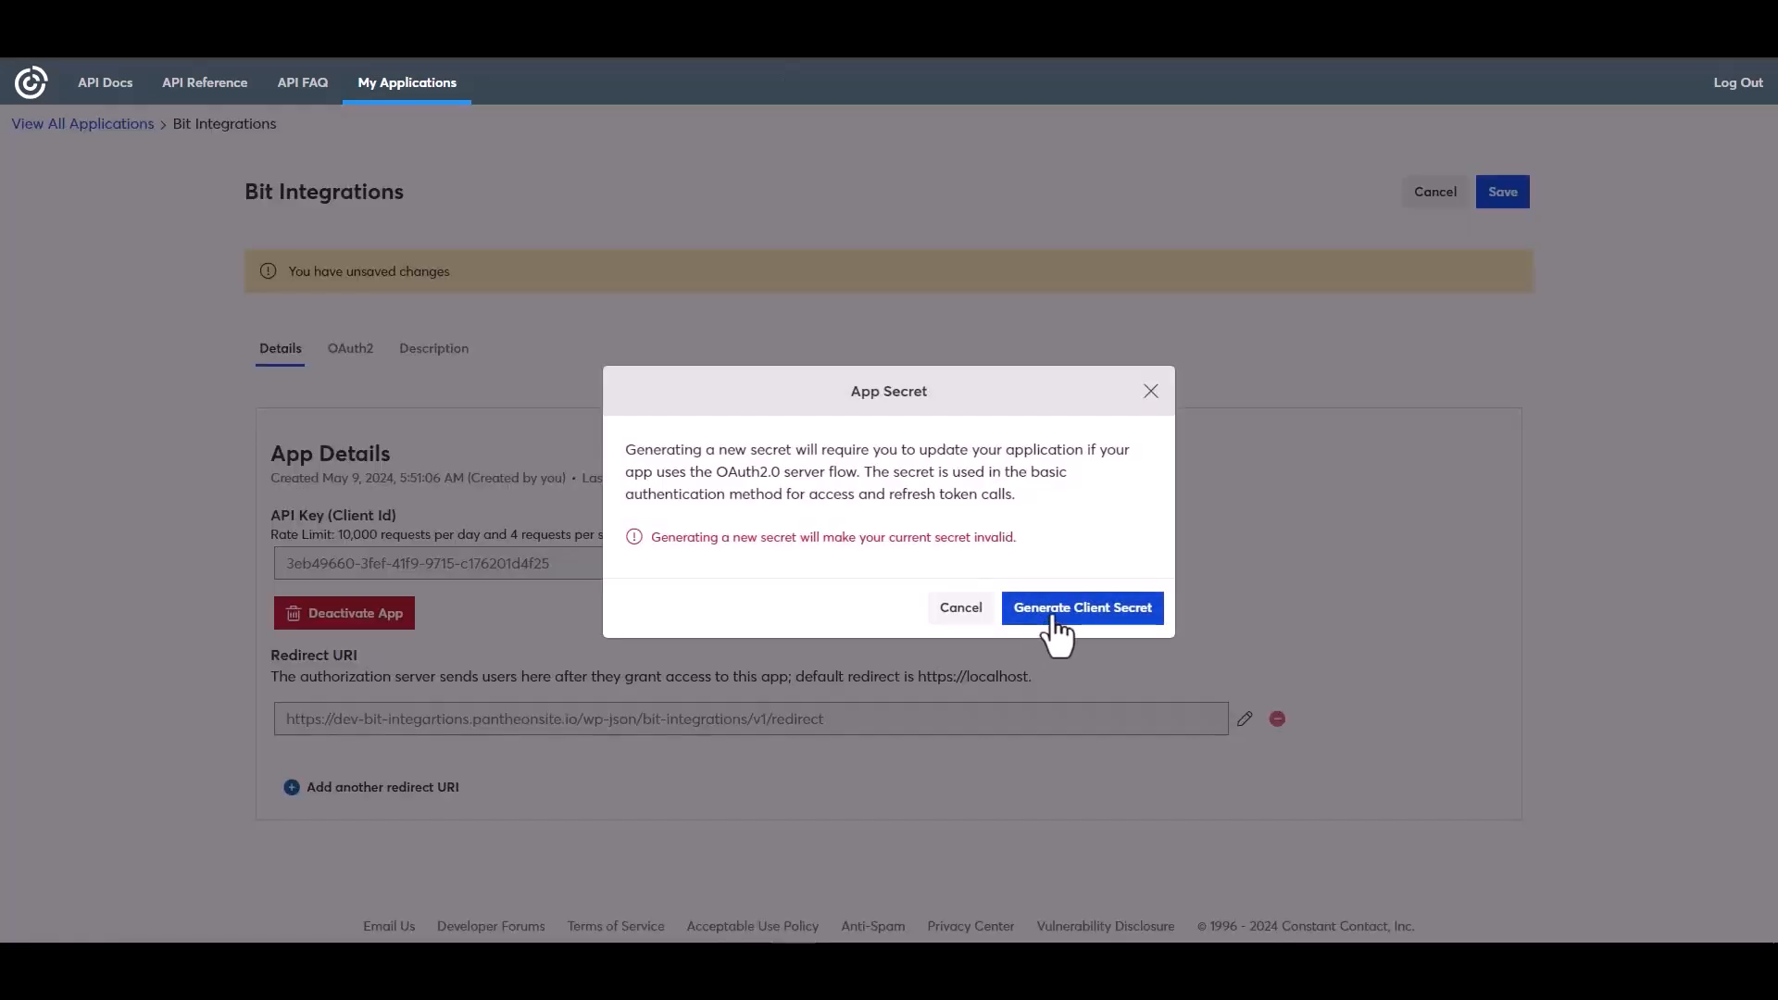
click(1055, 619)
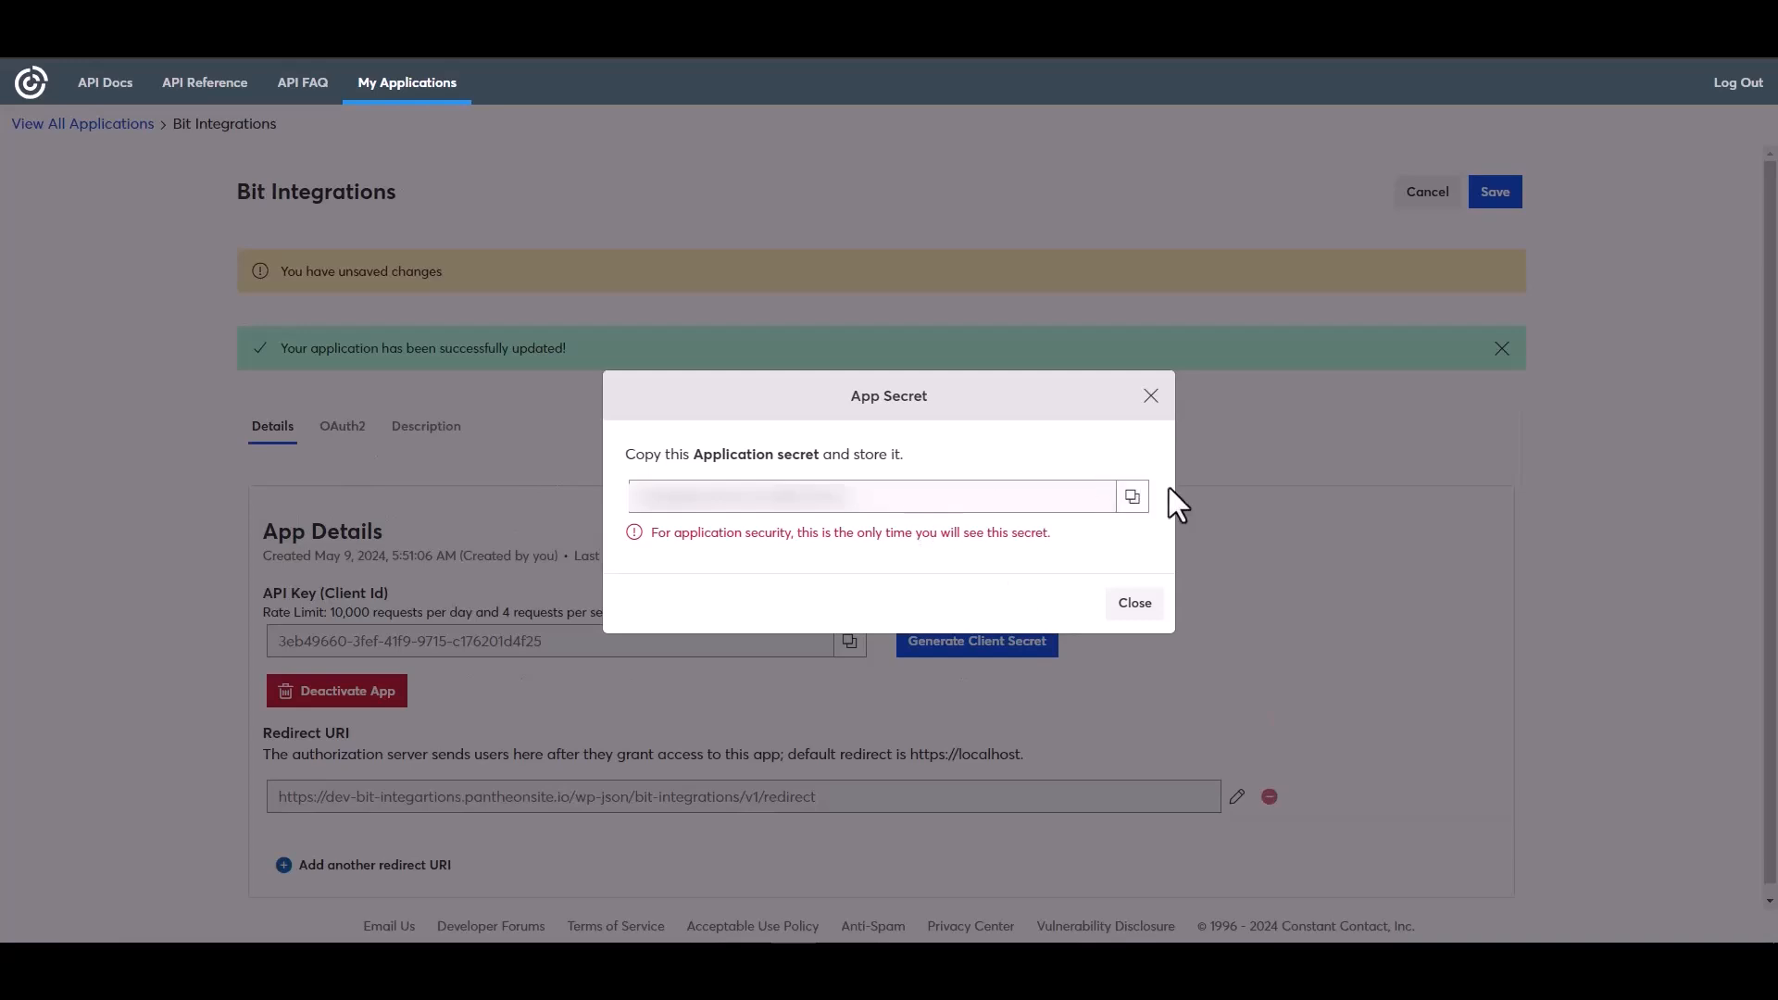
click(1134, 498)
click(1137, 607)
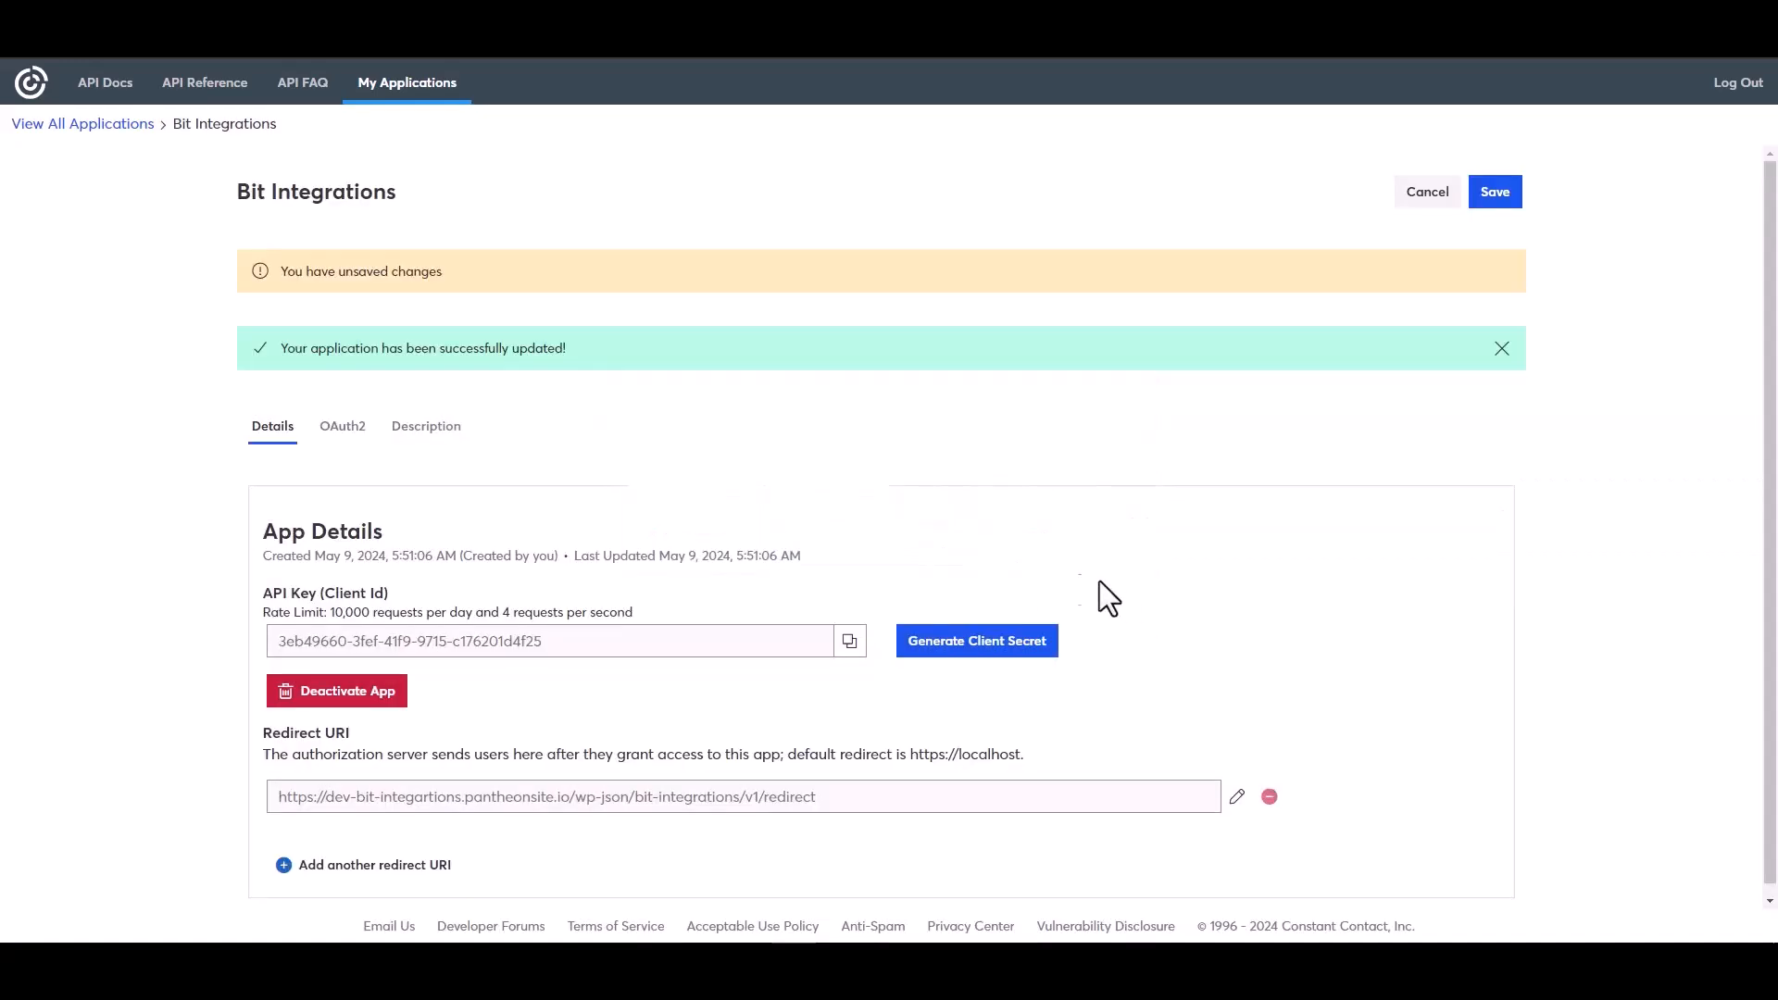
click(1490, 196)
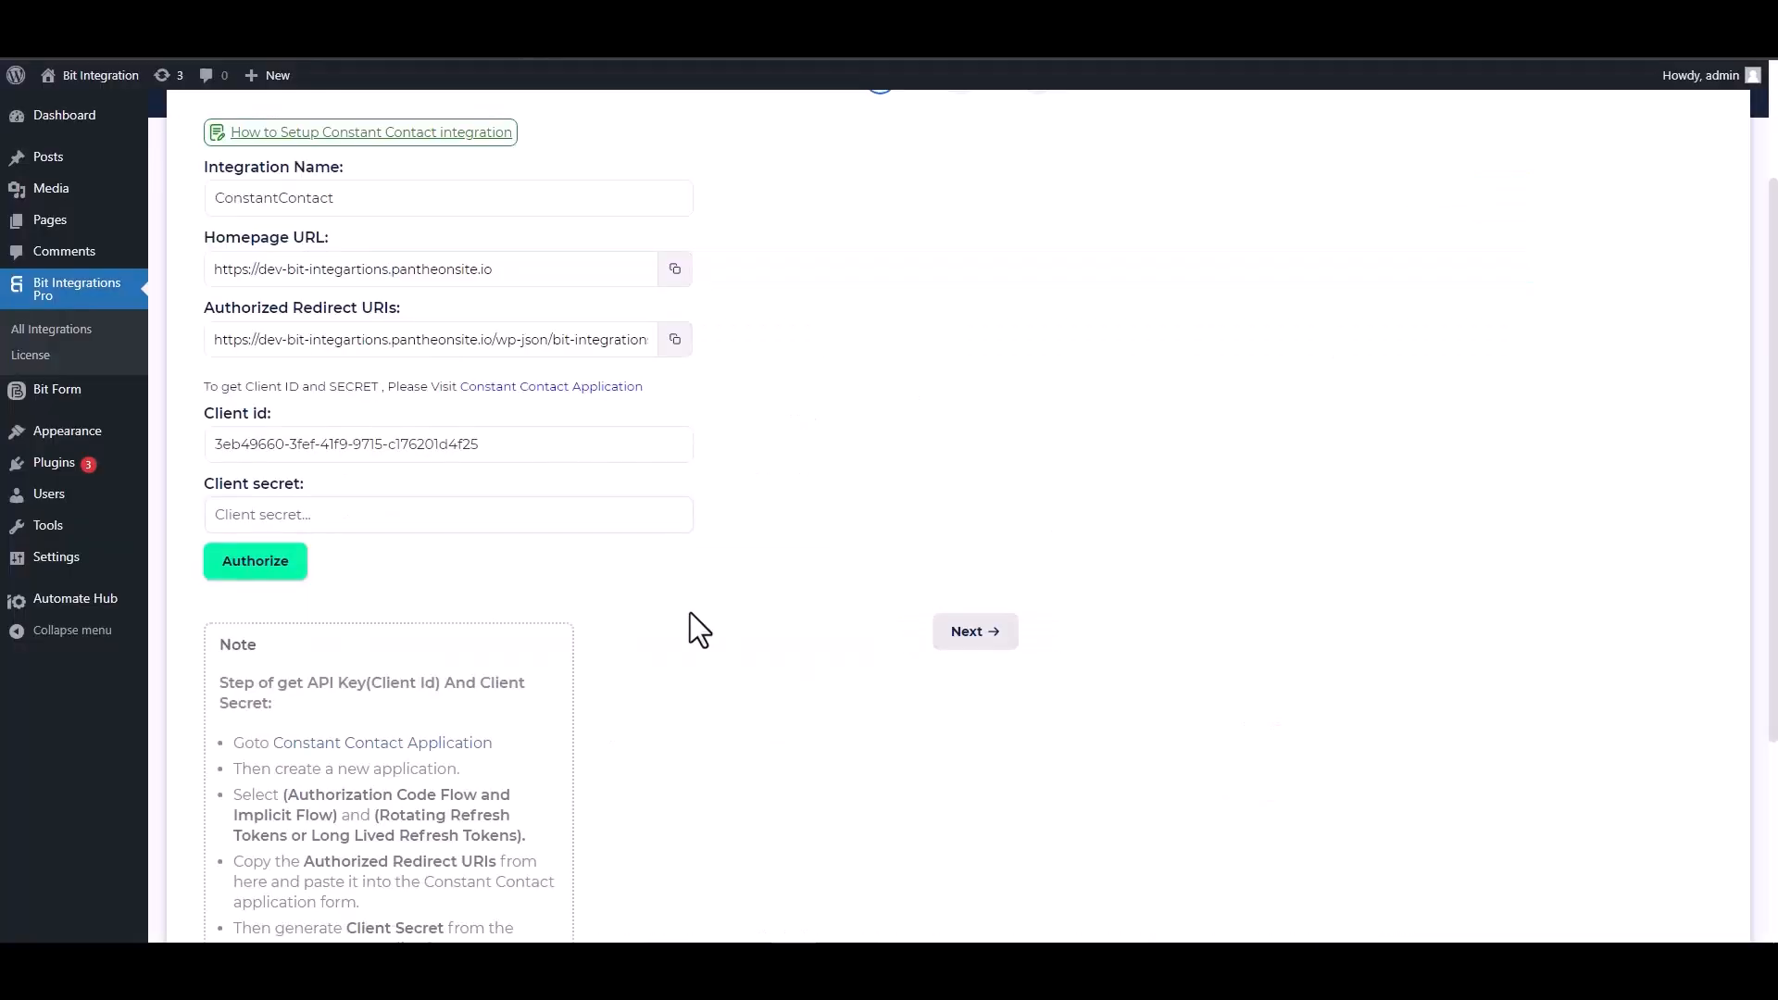
- Enter the client secret, authorize and allow account access, then continue to step 2
click(375, 508)
key(ctrl+v)
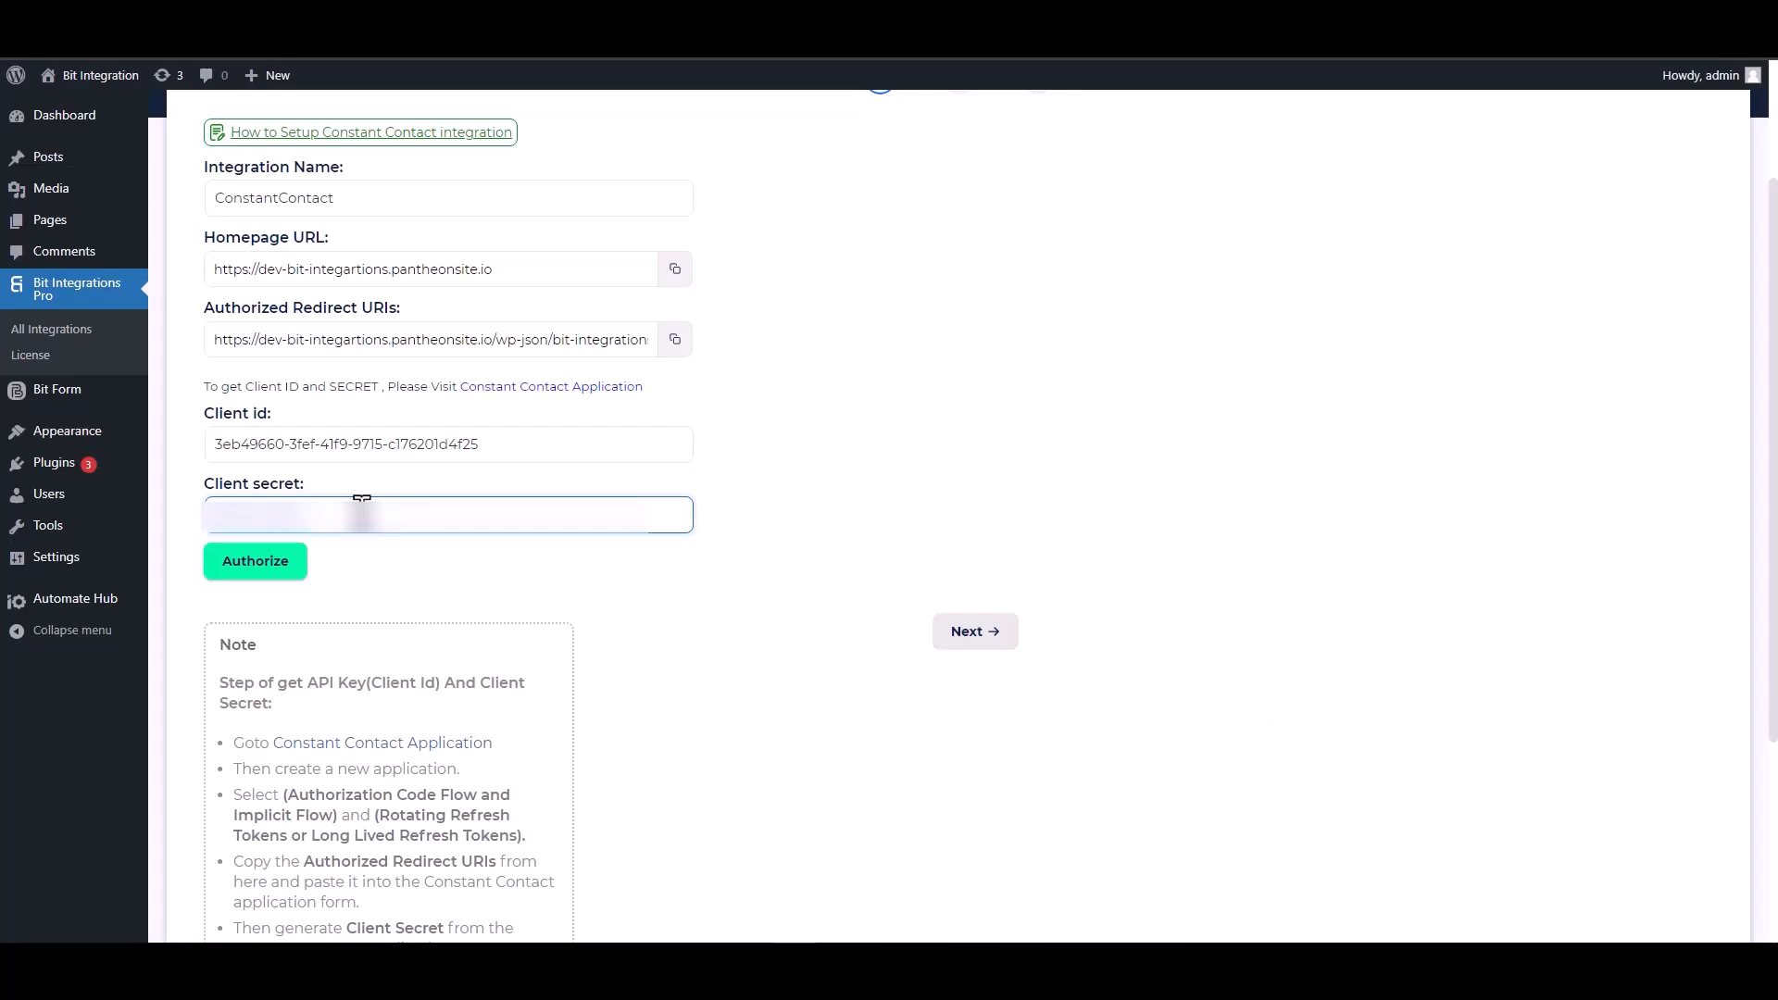
click(256, 576)
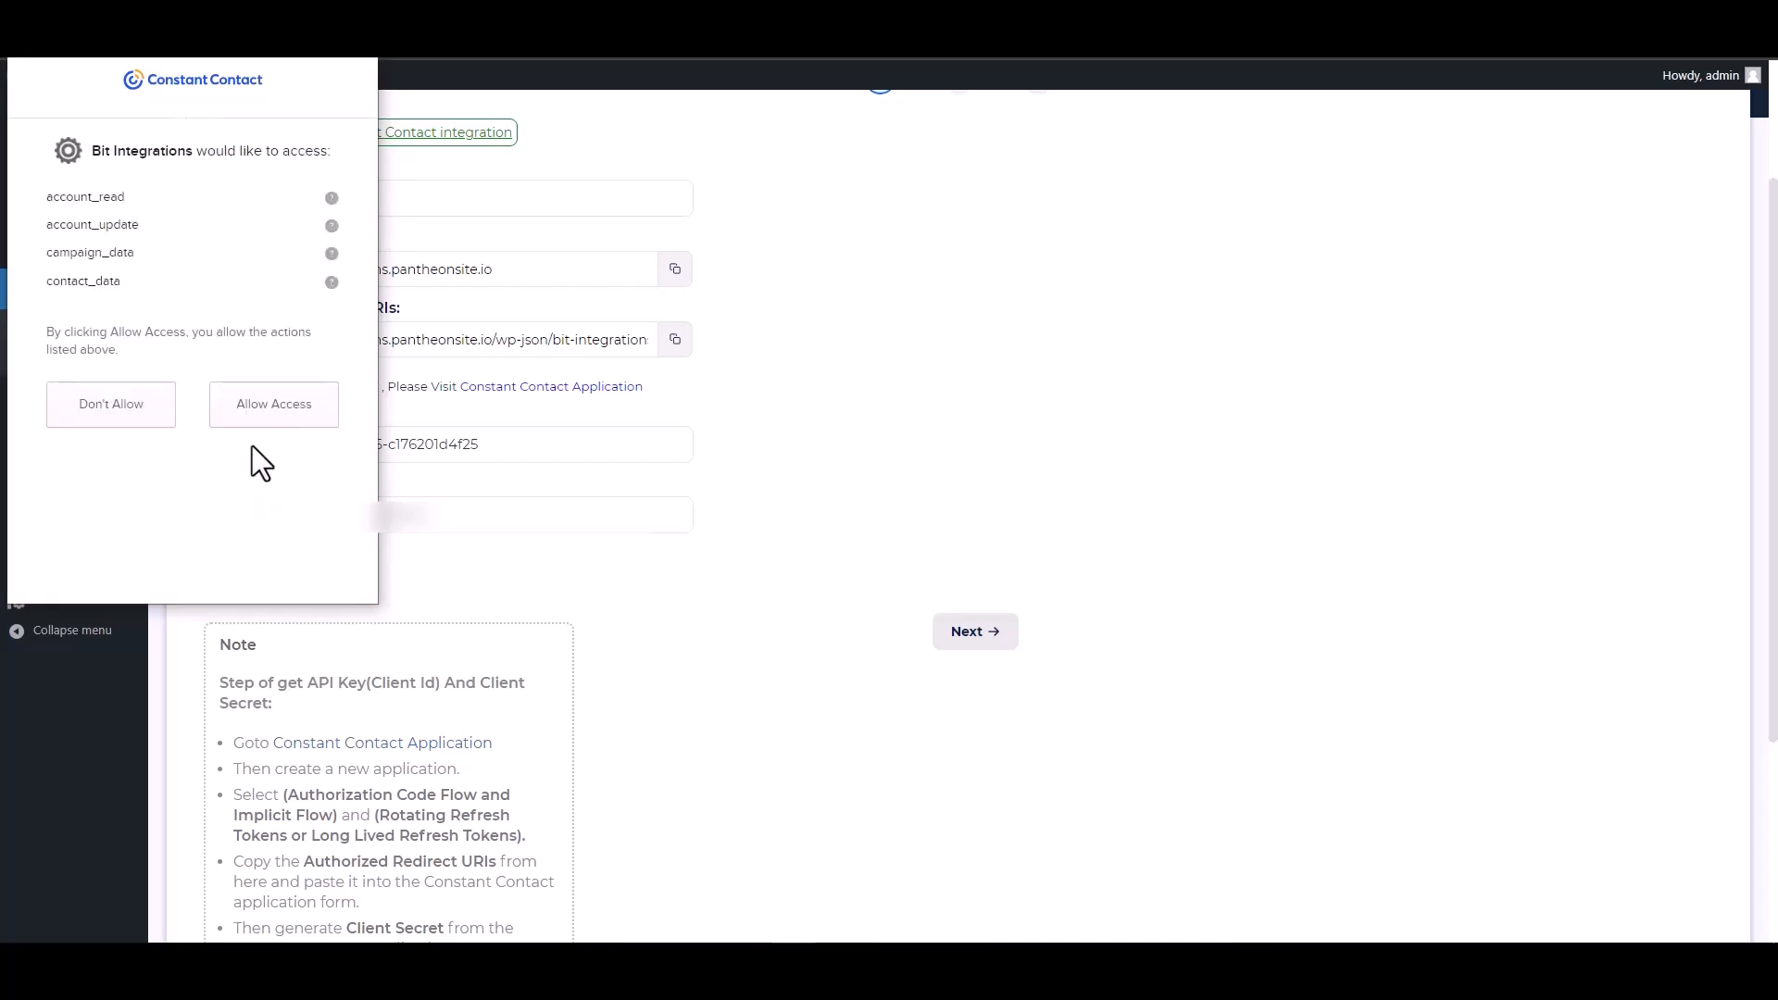
click(276, 419)
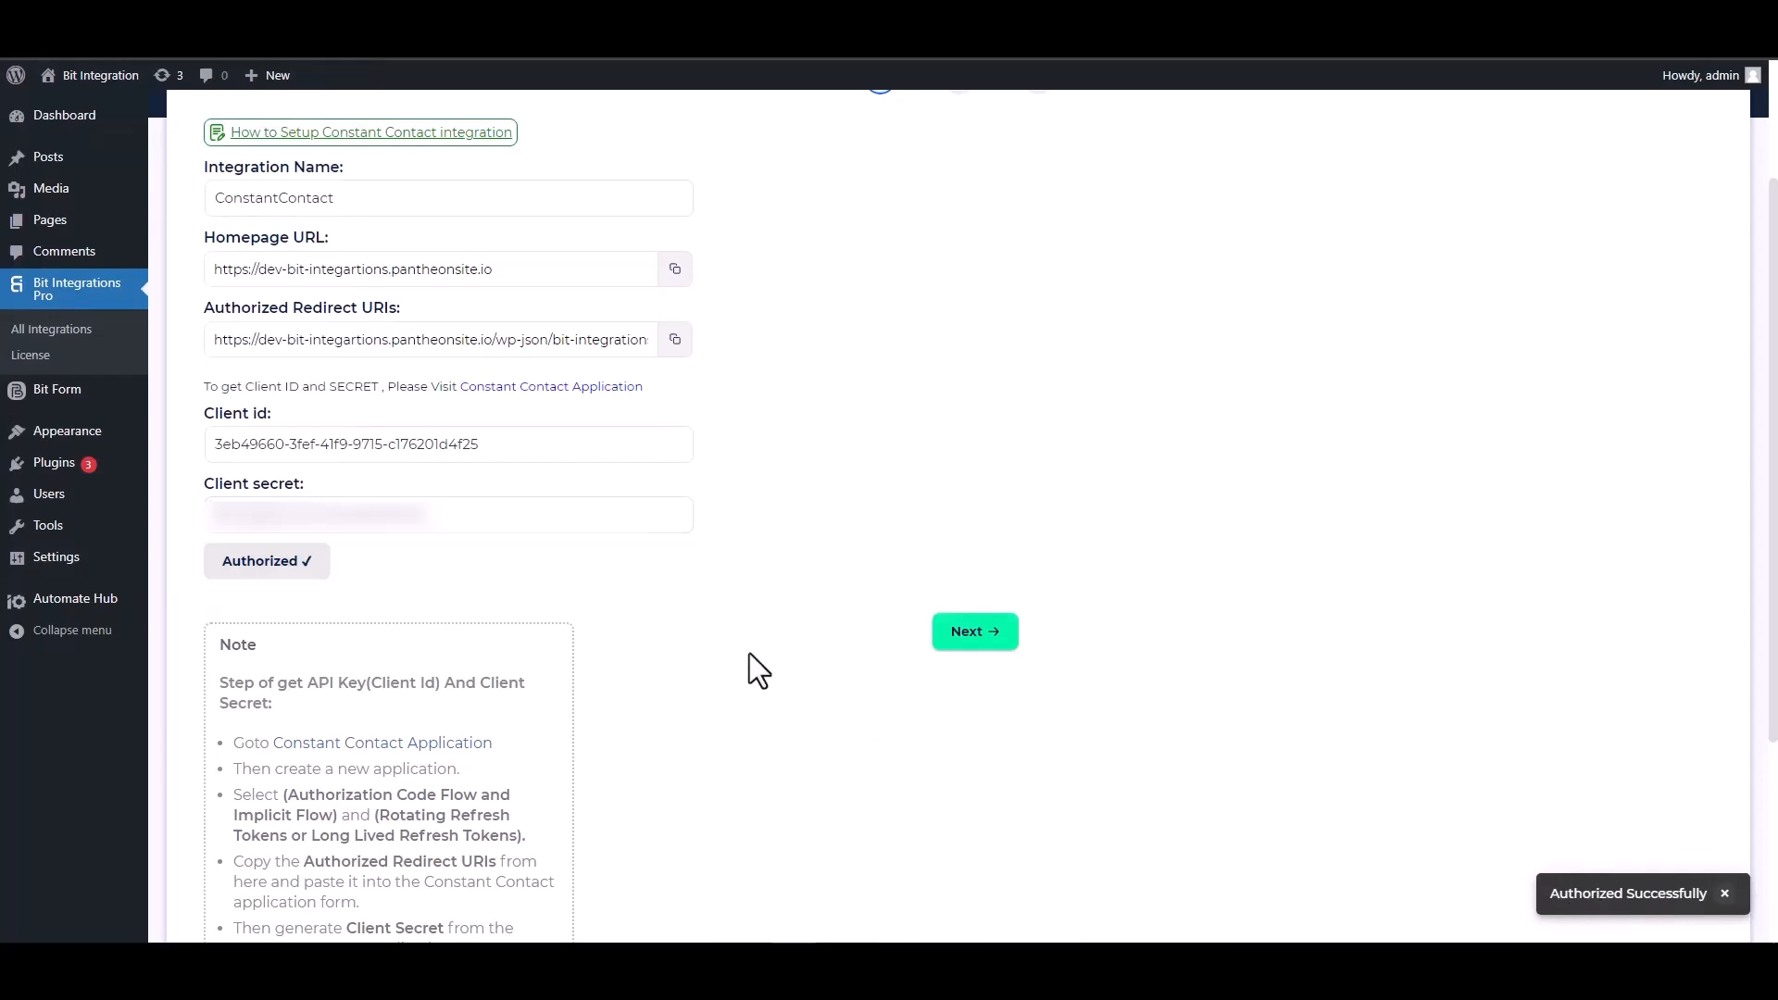
click(972, 639)
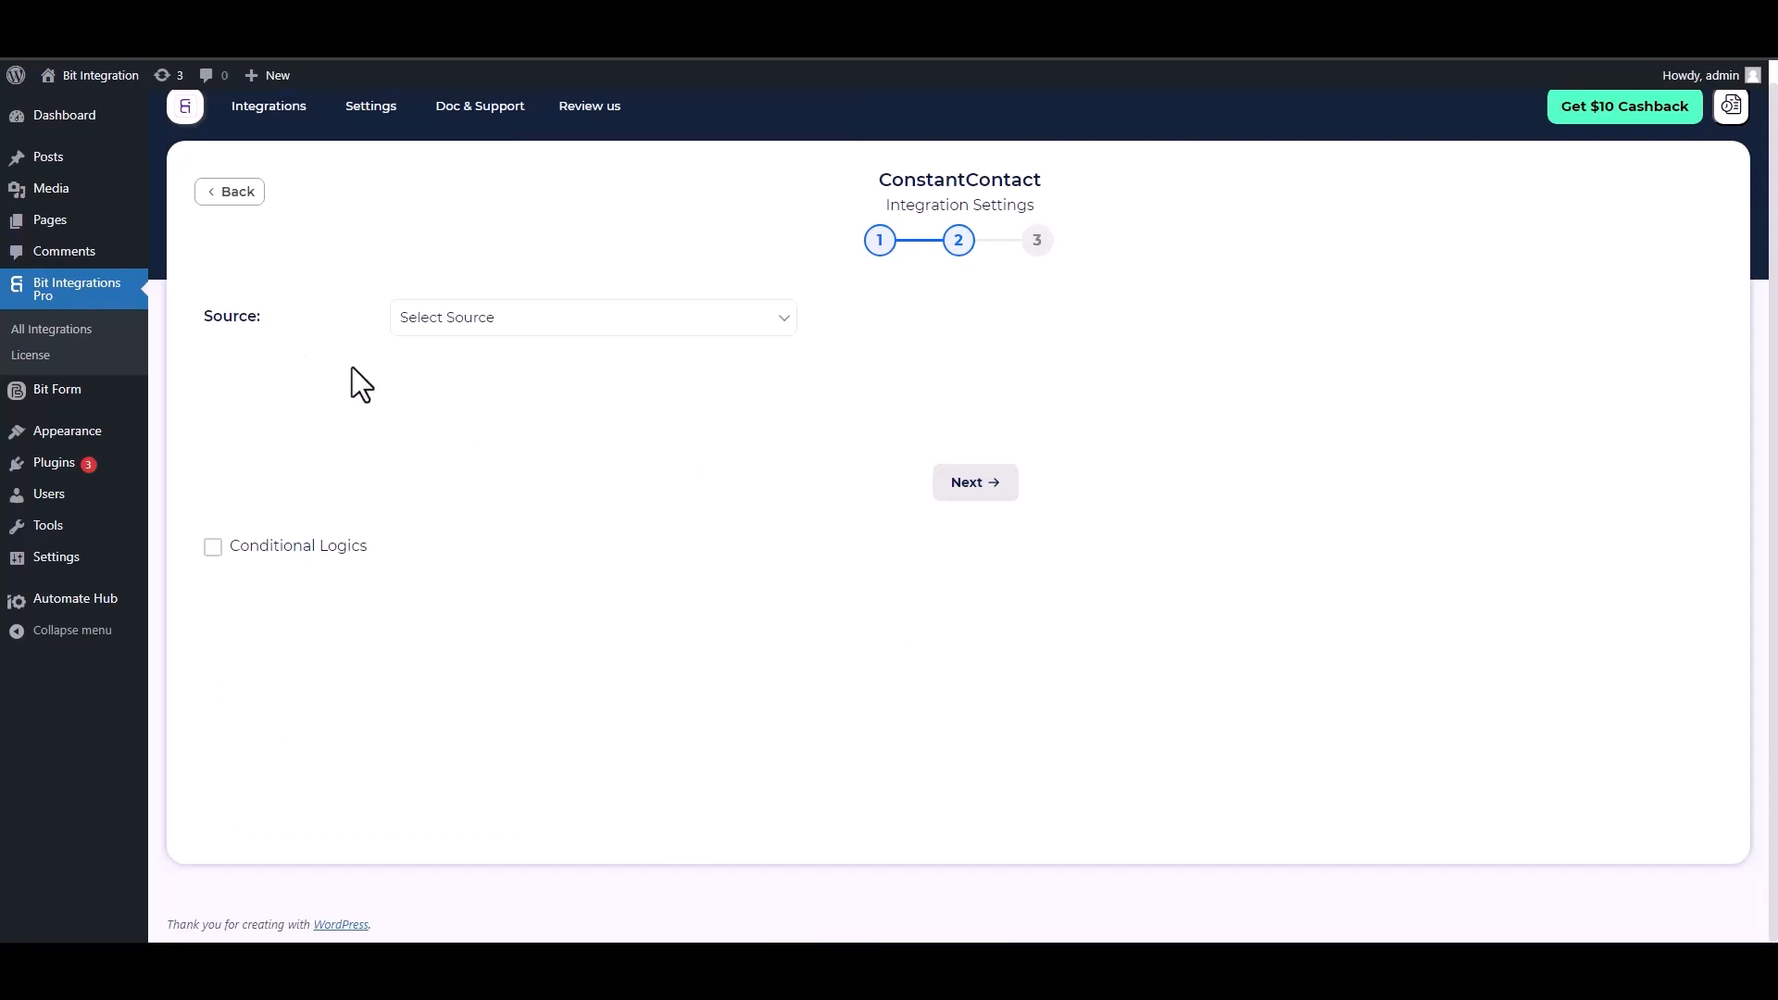
- Set Source to Contact and map the form's Email and First Name fields
click(512, 324)
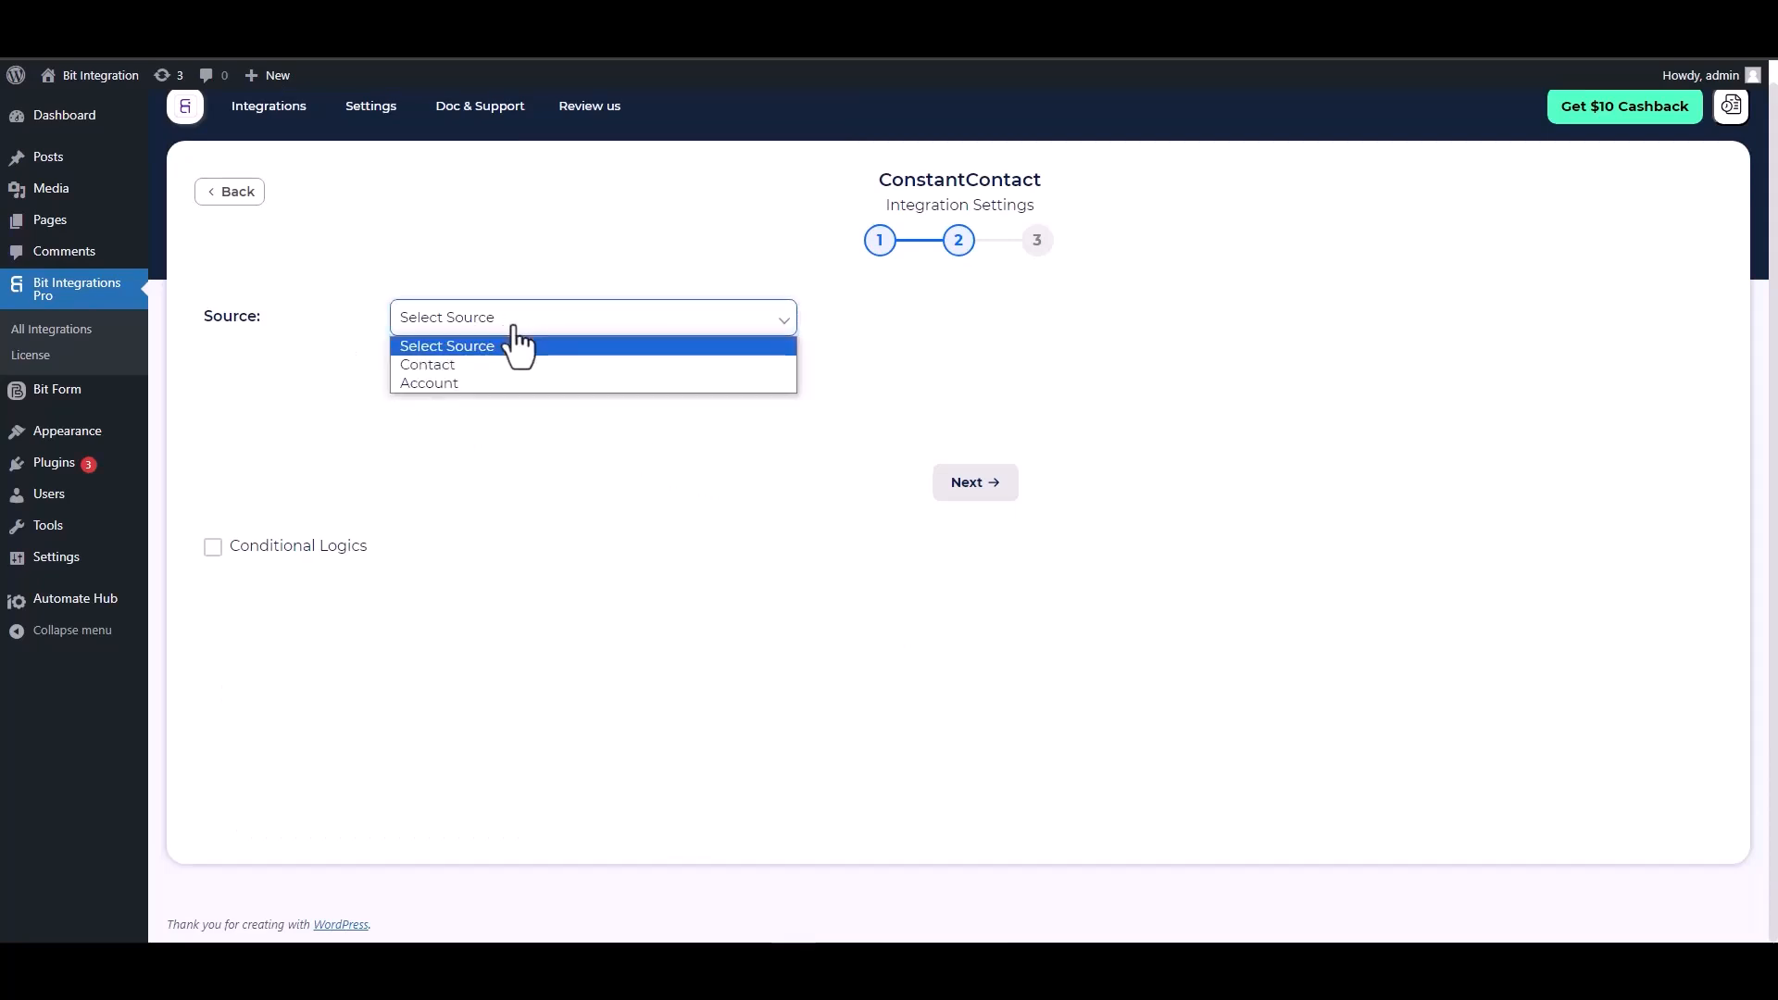
click(449, 366)
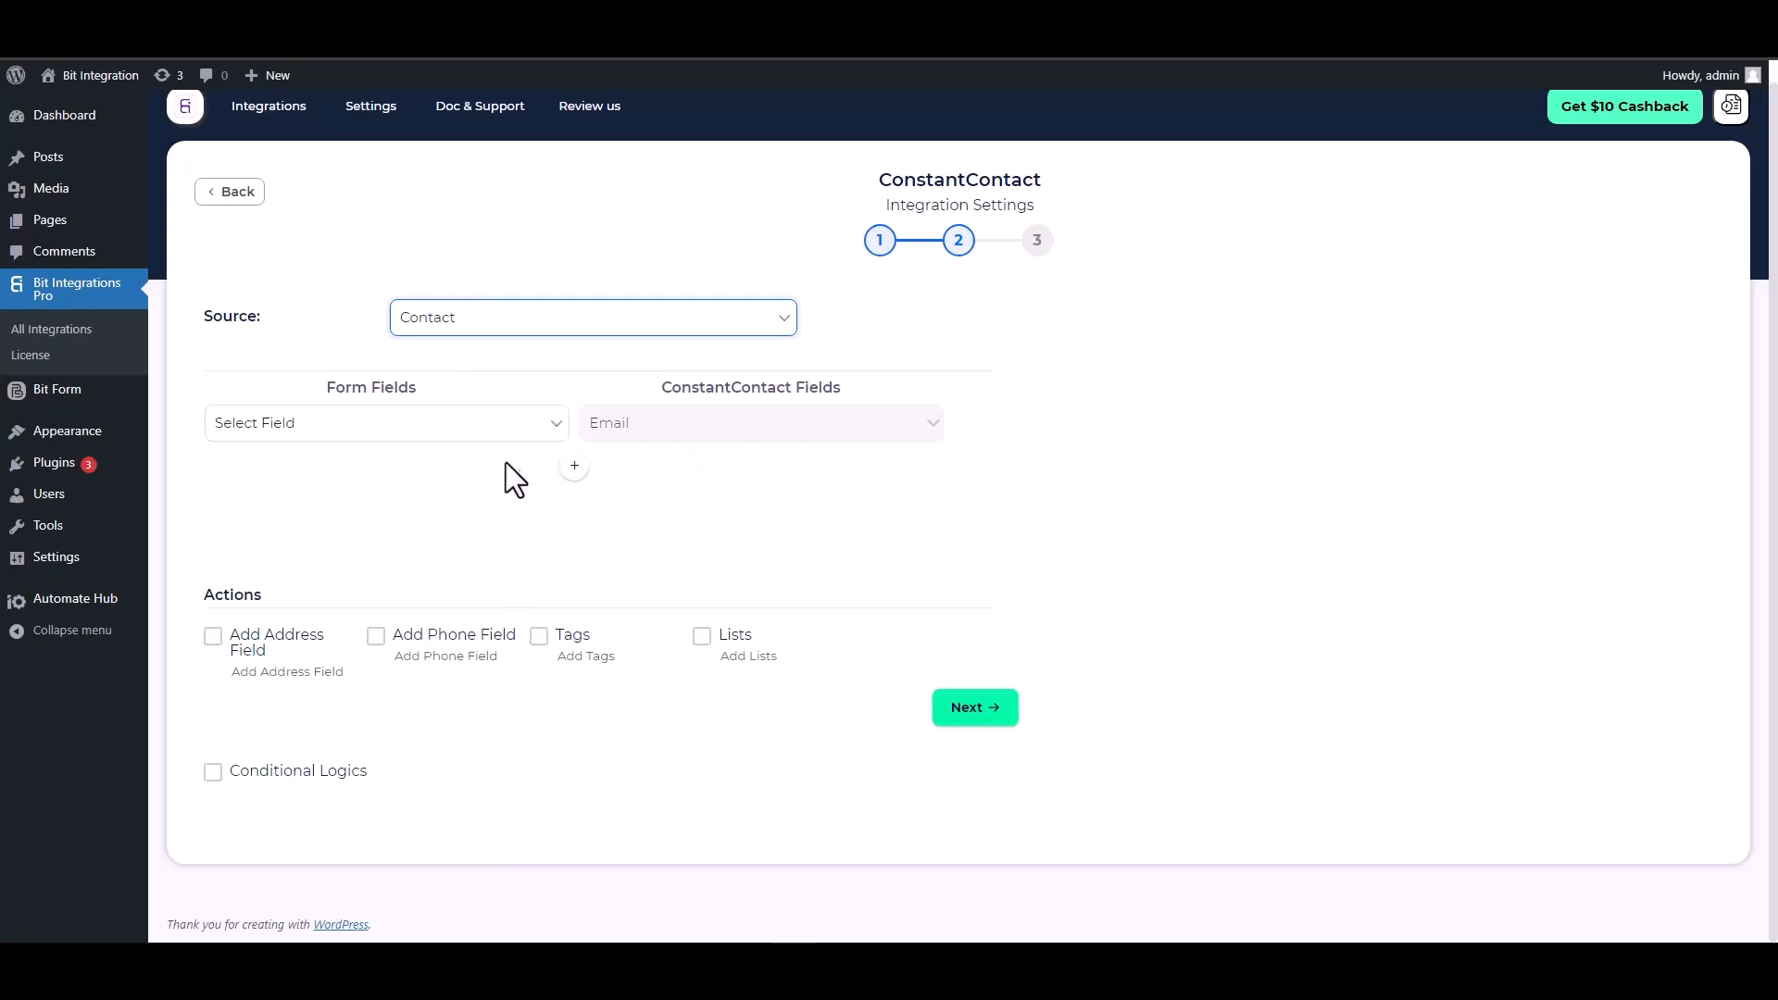
click(490, 428)
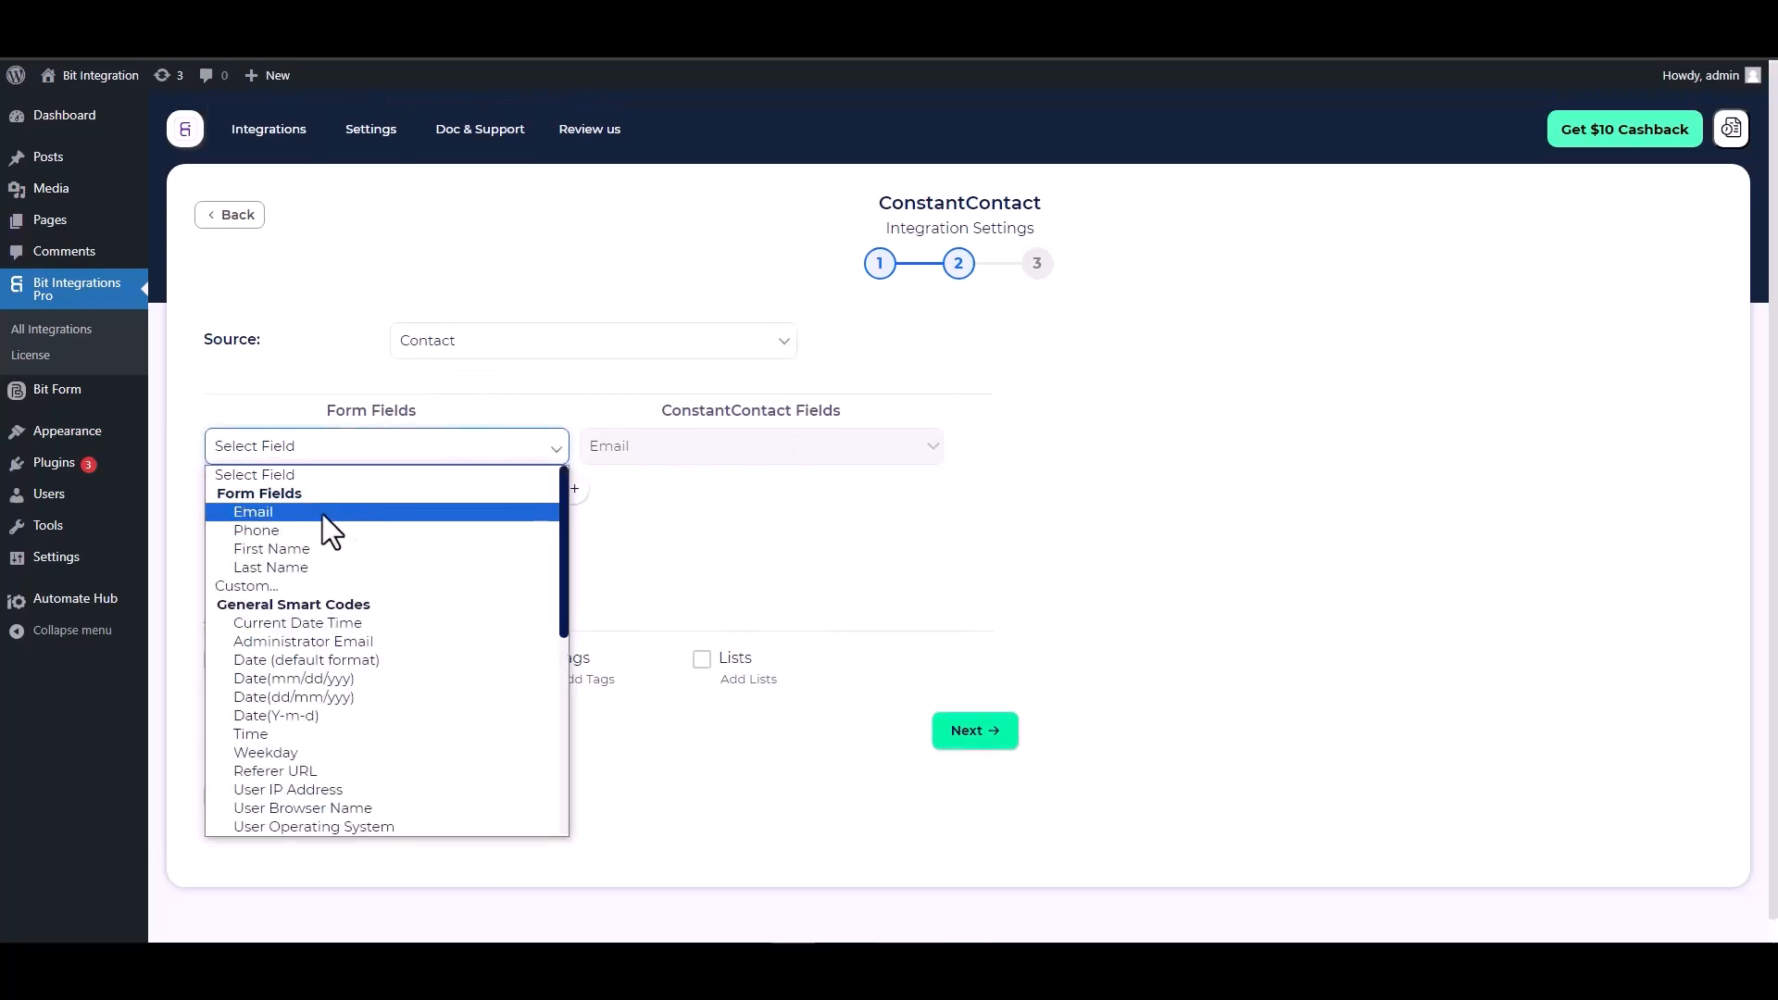
click(322, 514)
click(574, 489)
click(626, 494)
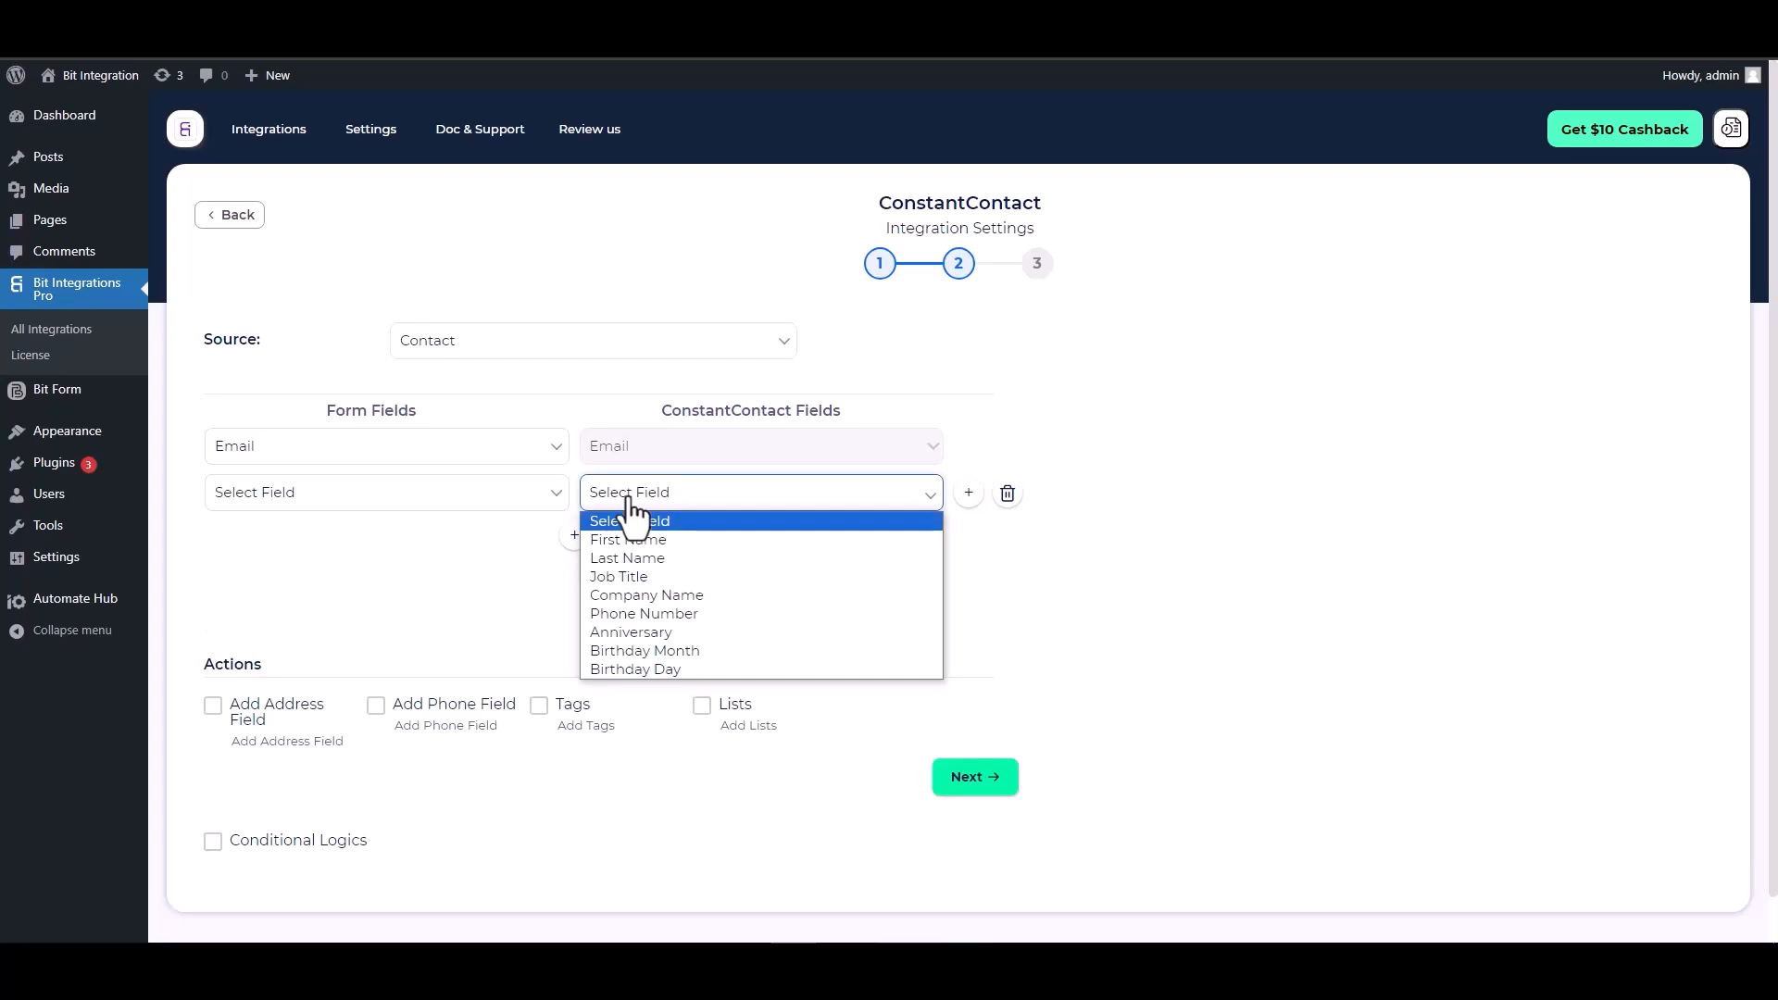
click(626, 532)
click(482, 500)
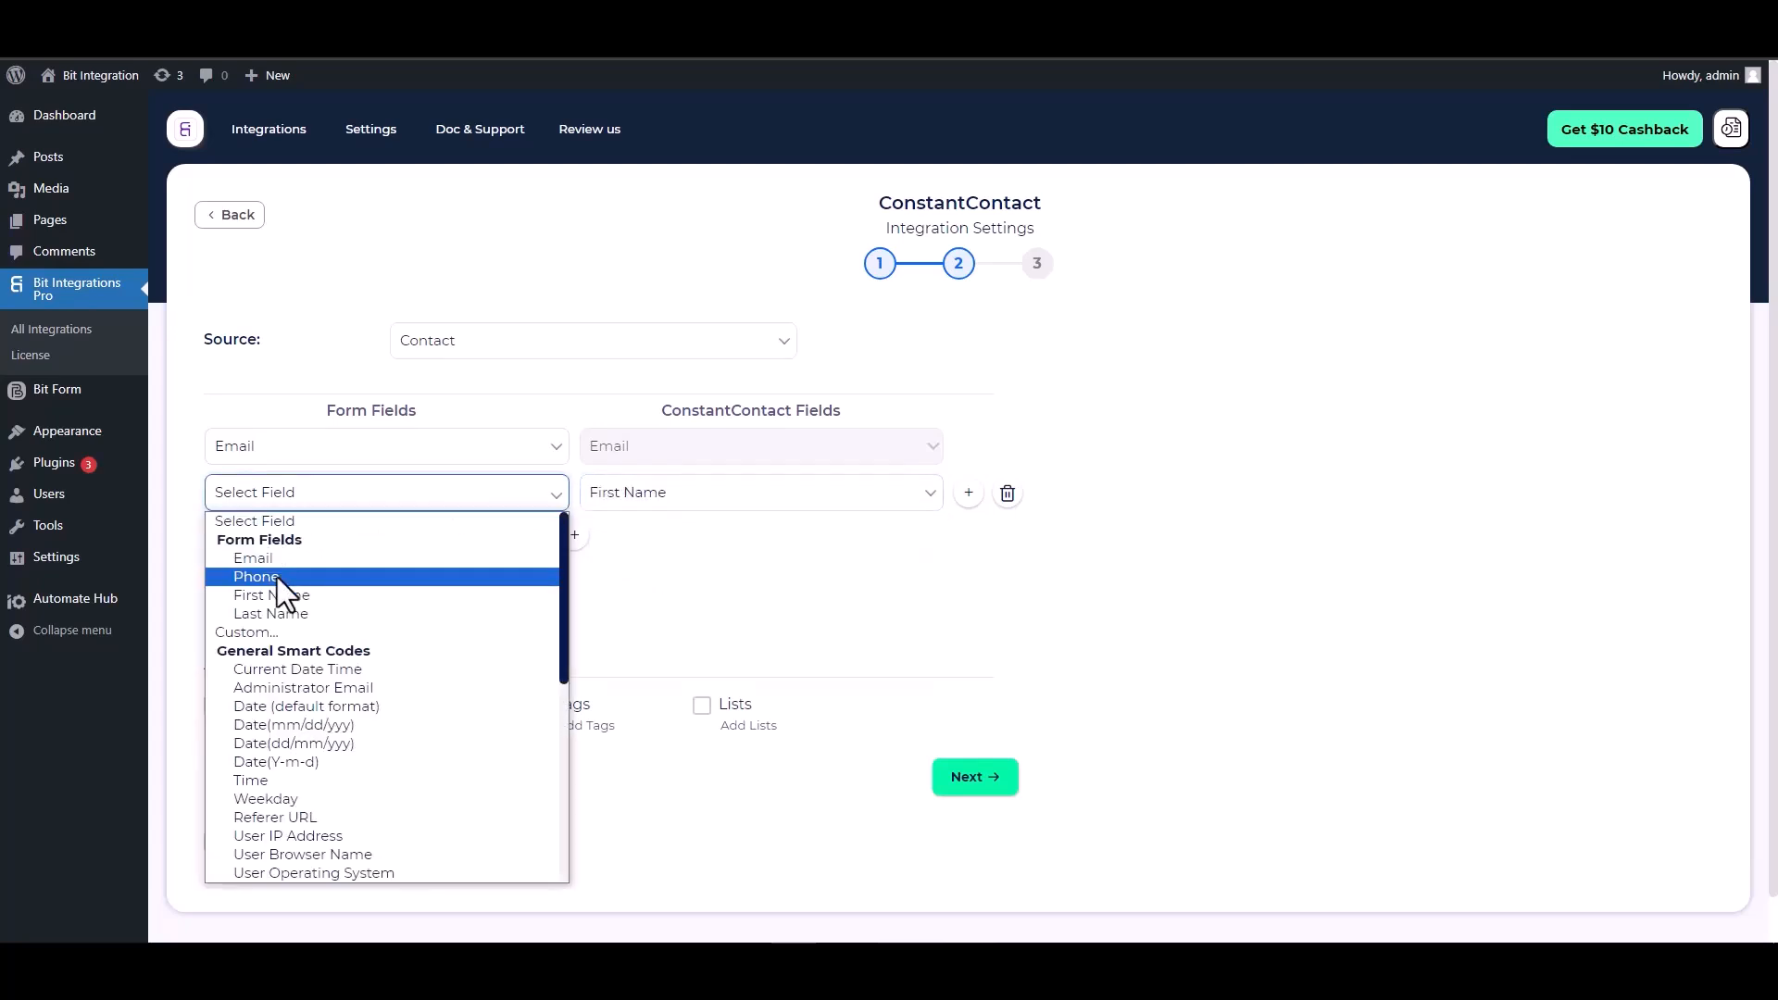
click(280, 600)
- Map Last Name to Last Name and the form's Phone to Phone Number
click(574, 536)
click(611, 541)
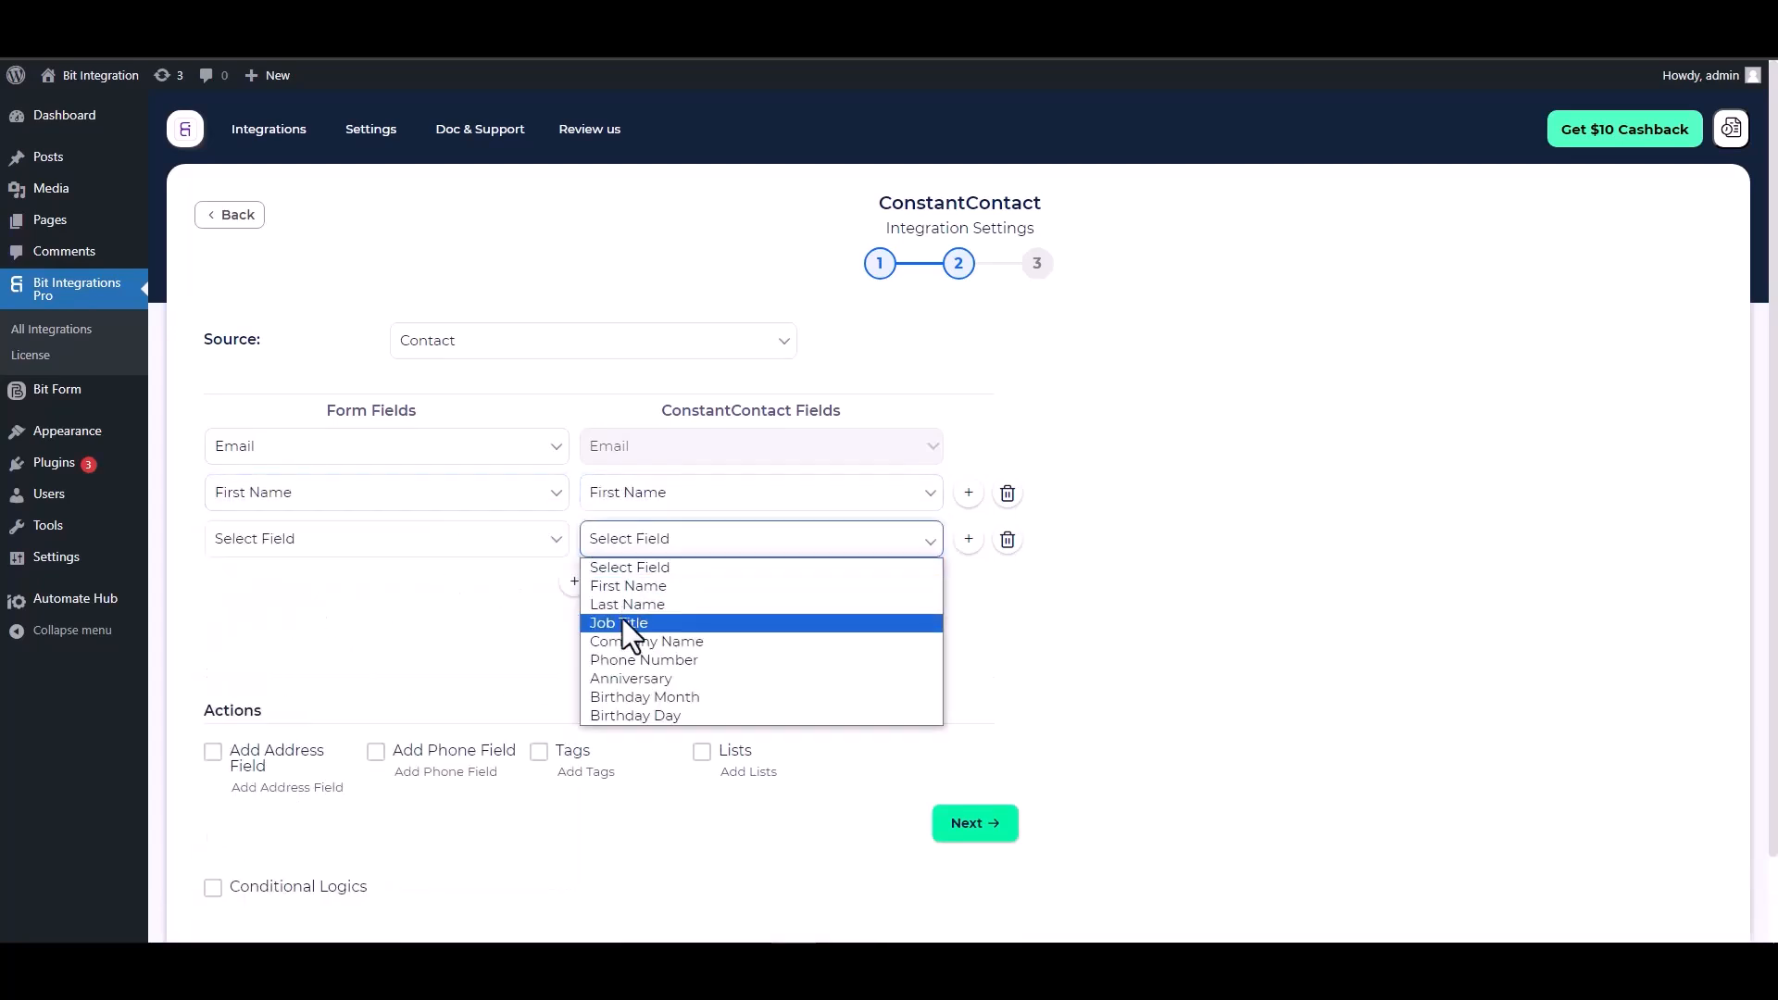
click(629, 605)
click(426, 547)
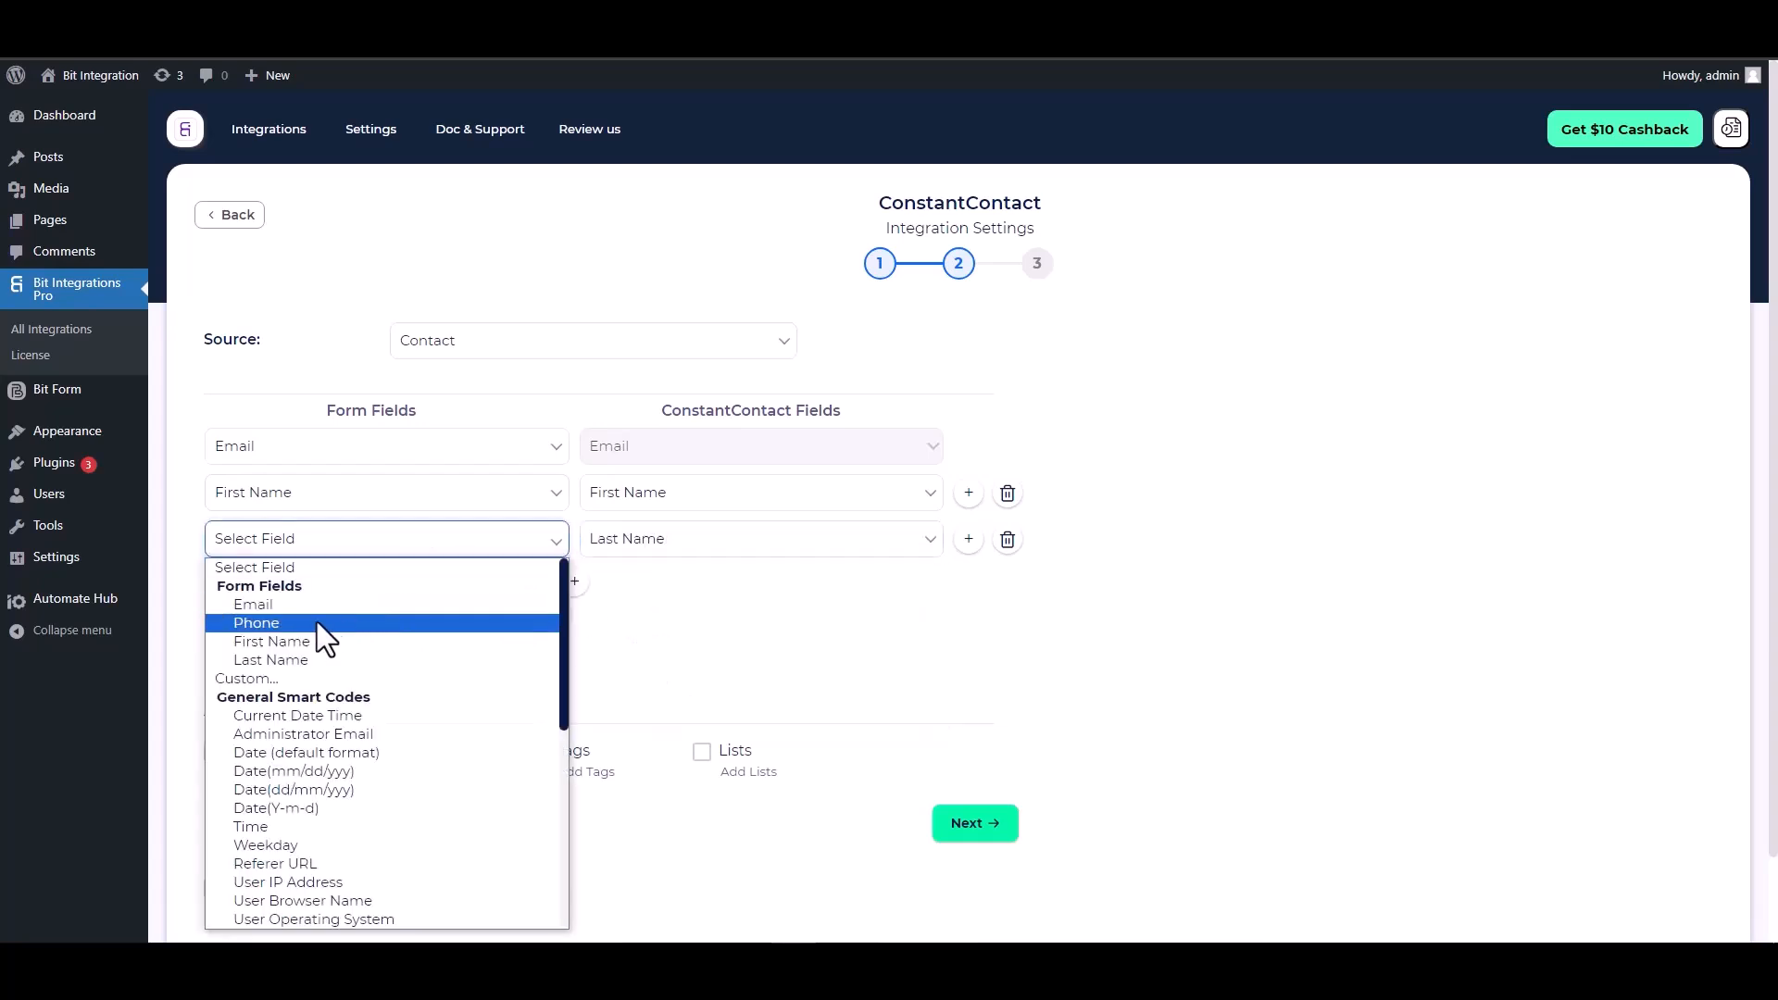
click(278, 657)
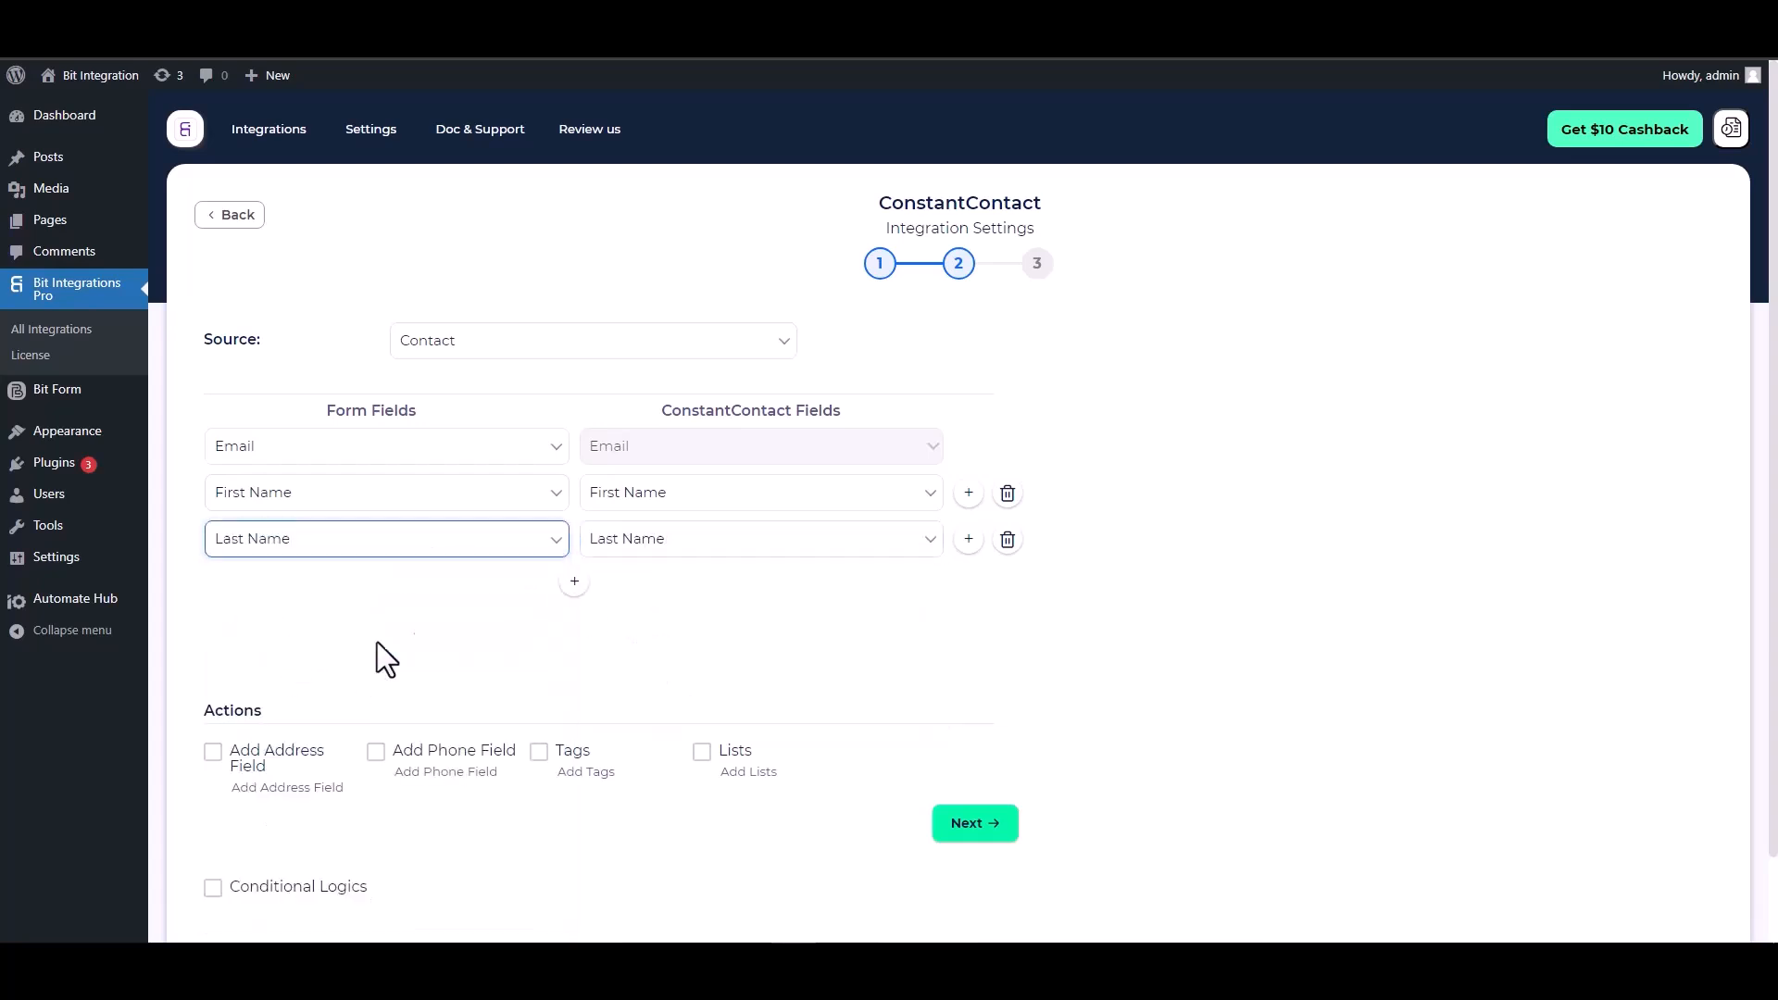
click(575, 581)
click(636, 593)
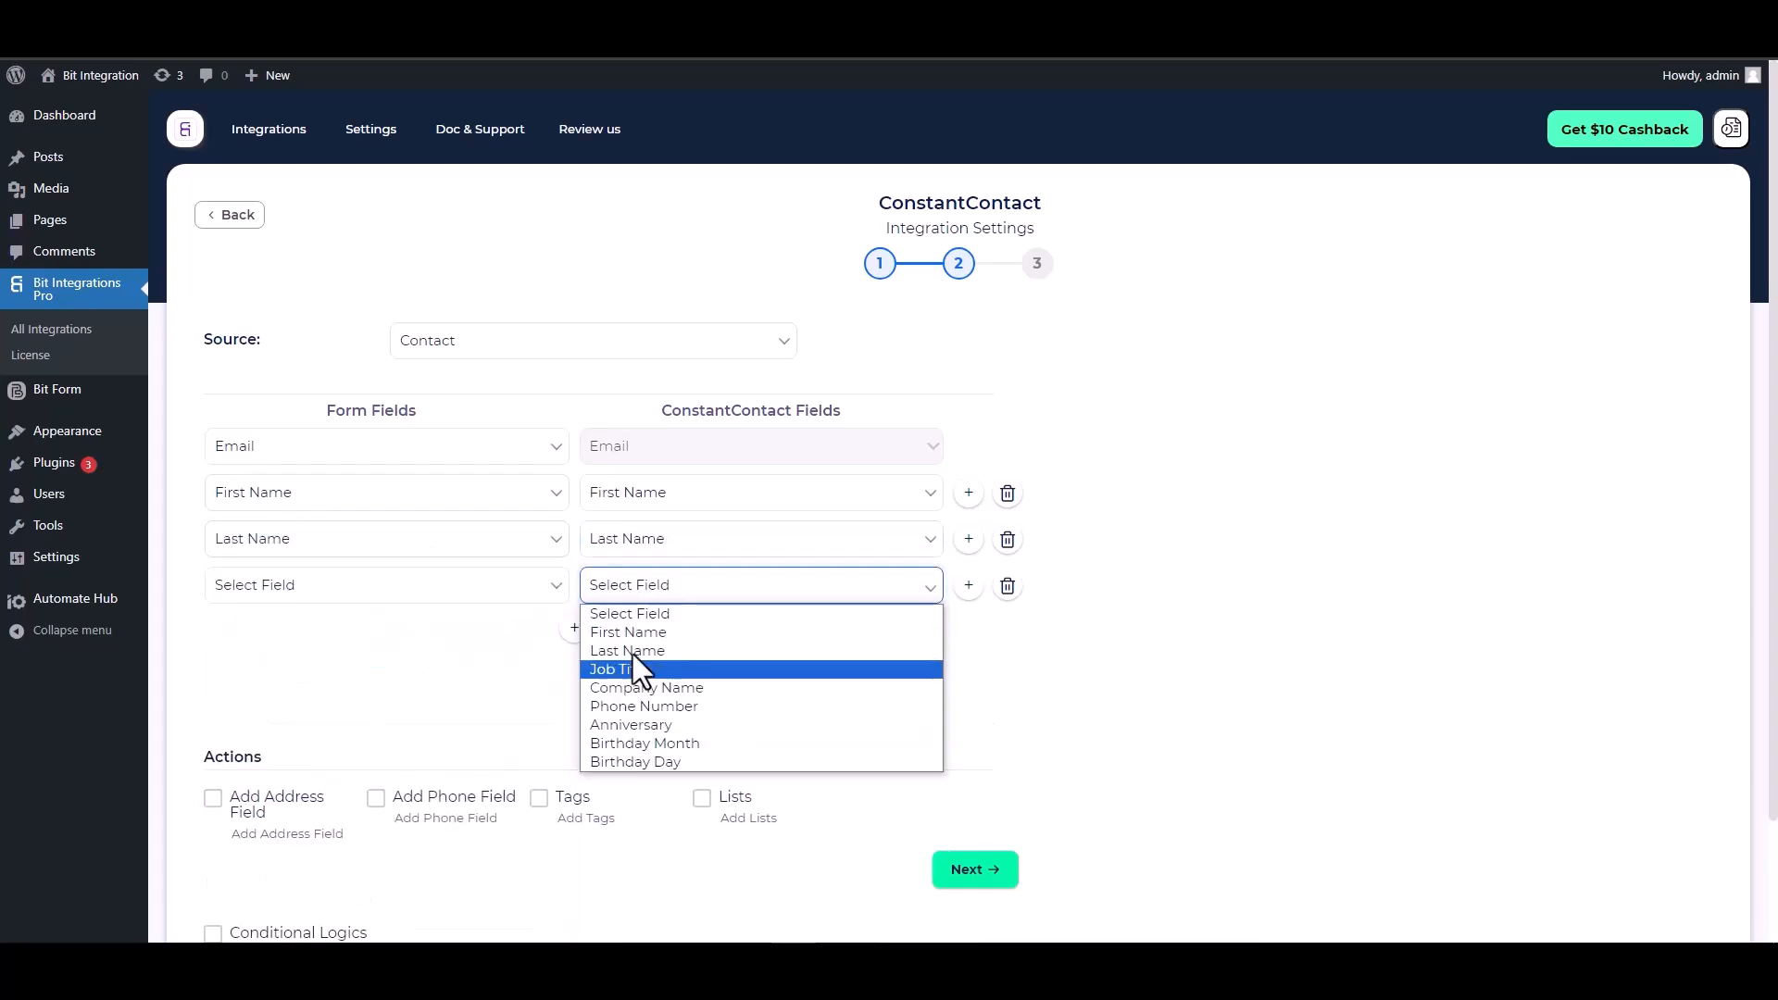
click(644, 708)
click(472, 594)
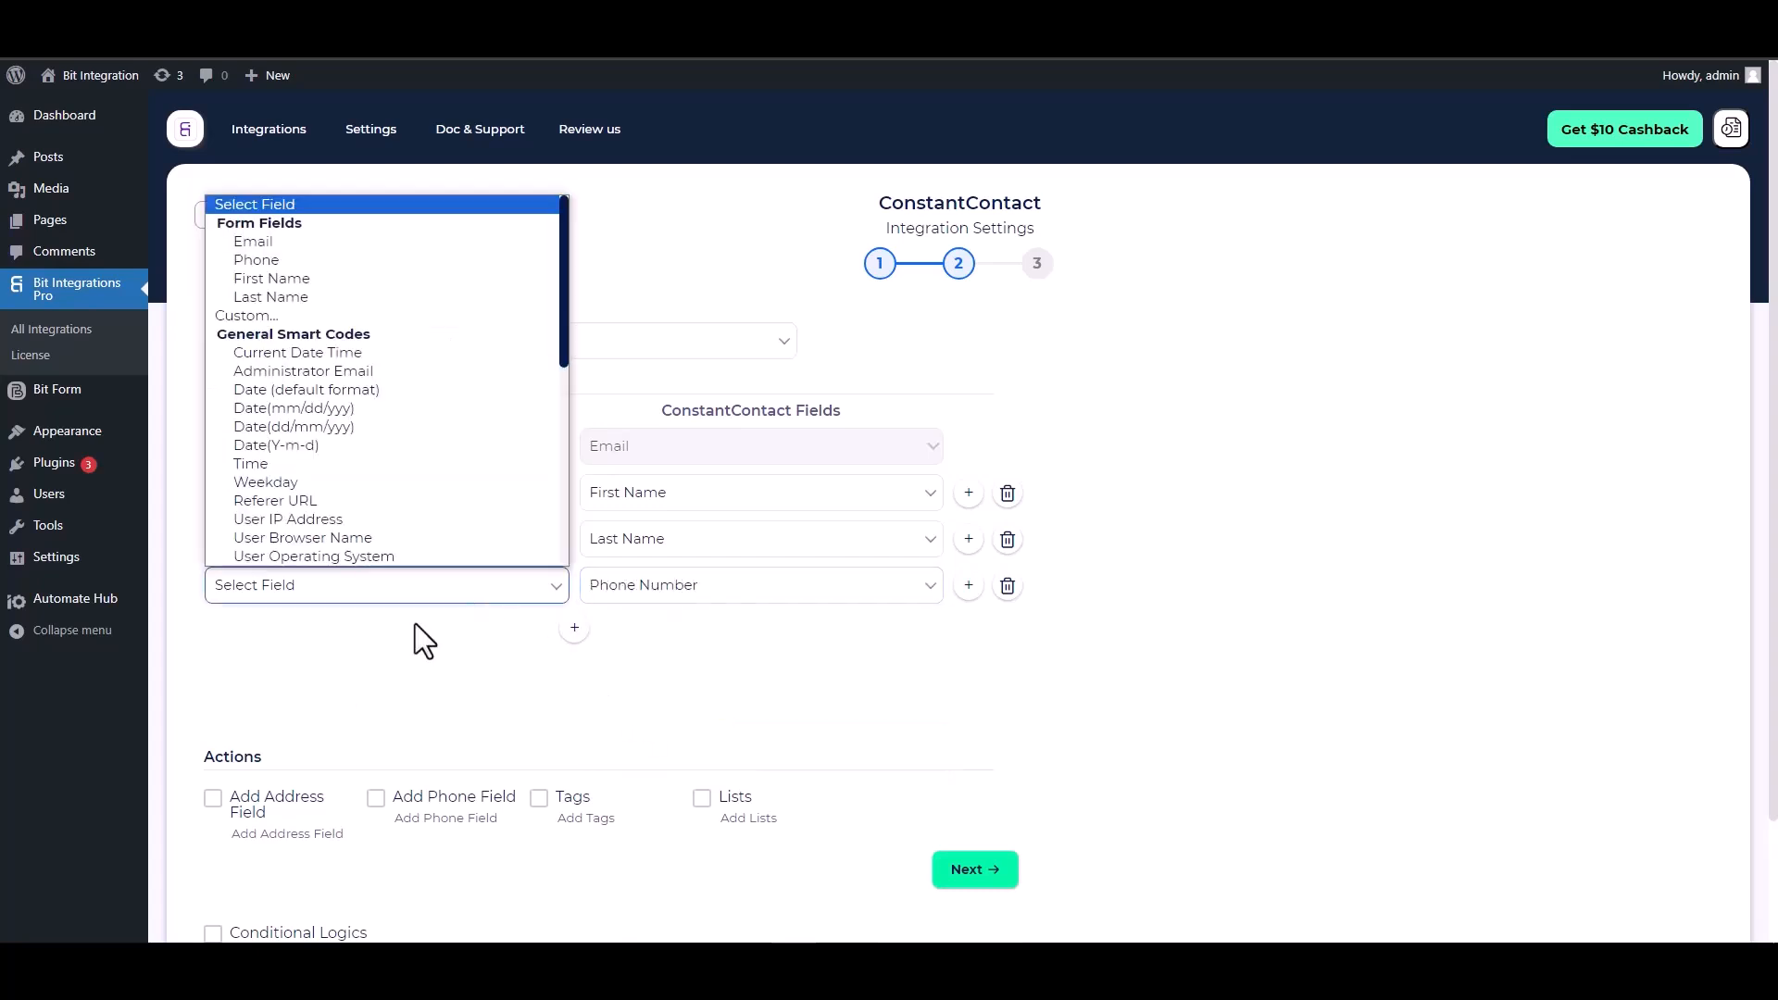
click(274, 260)
scroll(528, 505, down, 2)
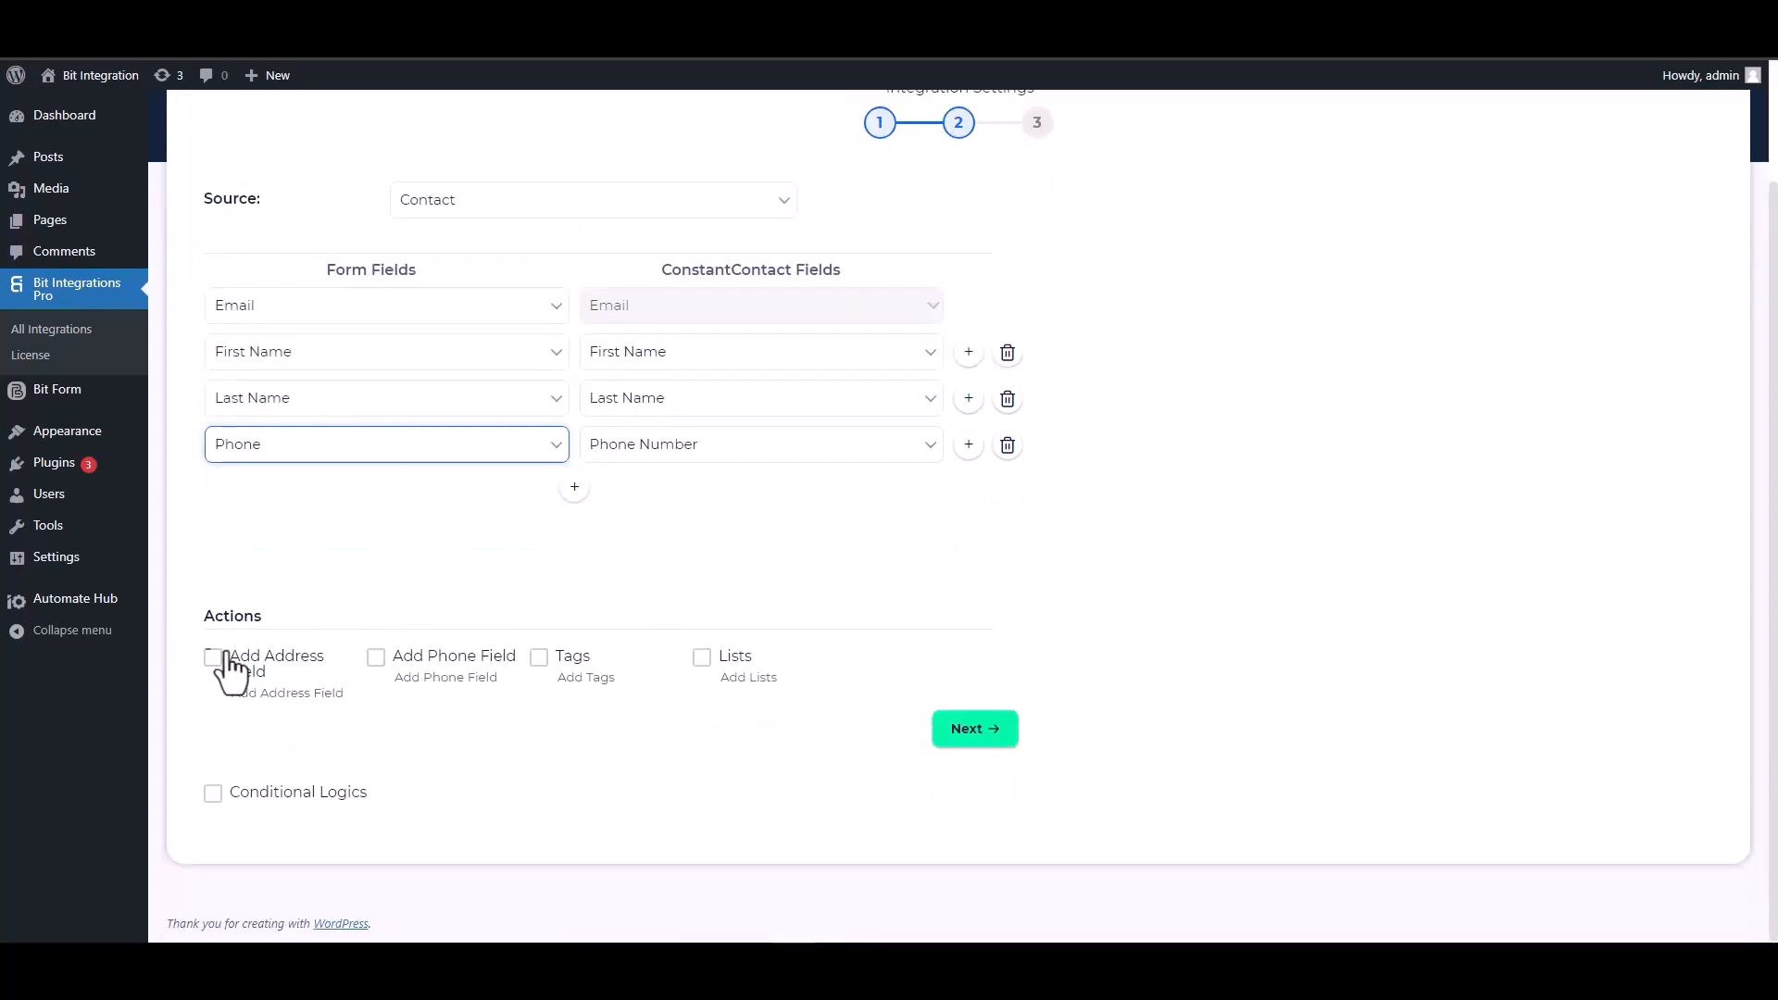
- Leave Conditional Logics off, advance to step 3, and Finish & Save the integration
drag(263, 619, 203, 619)
click(508, 641)
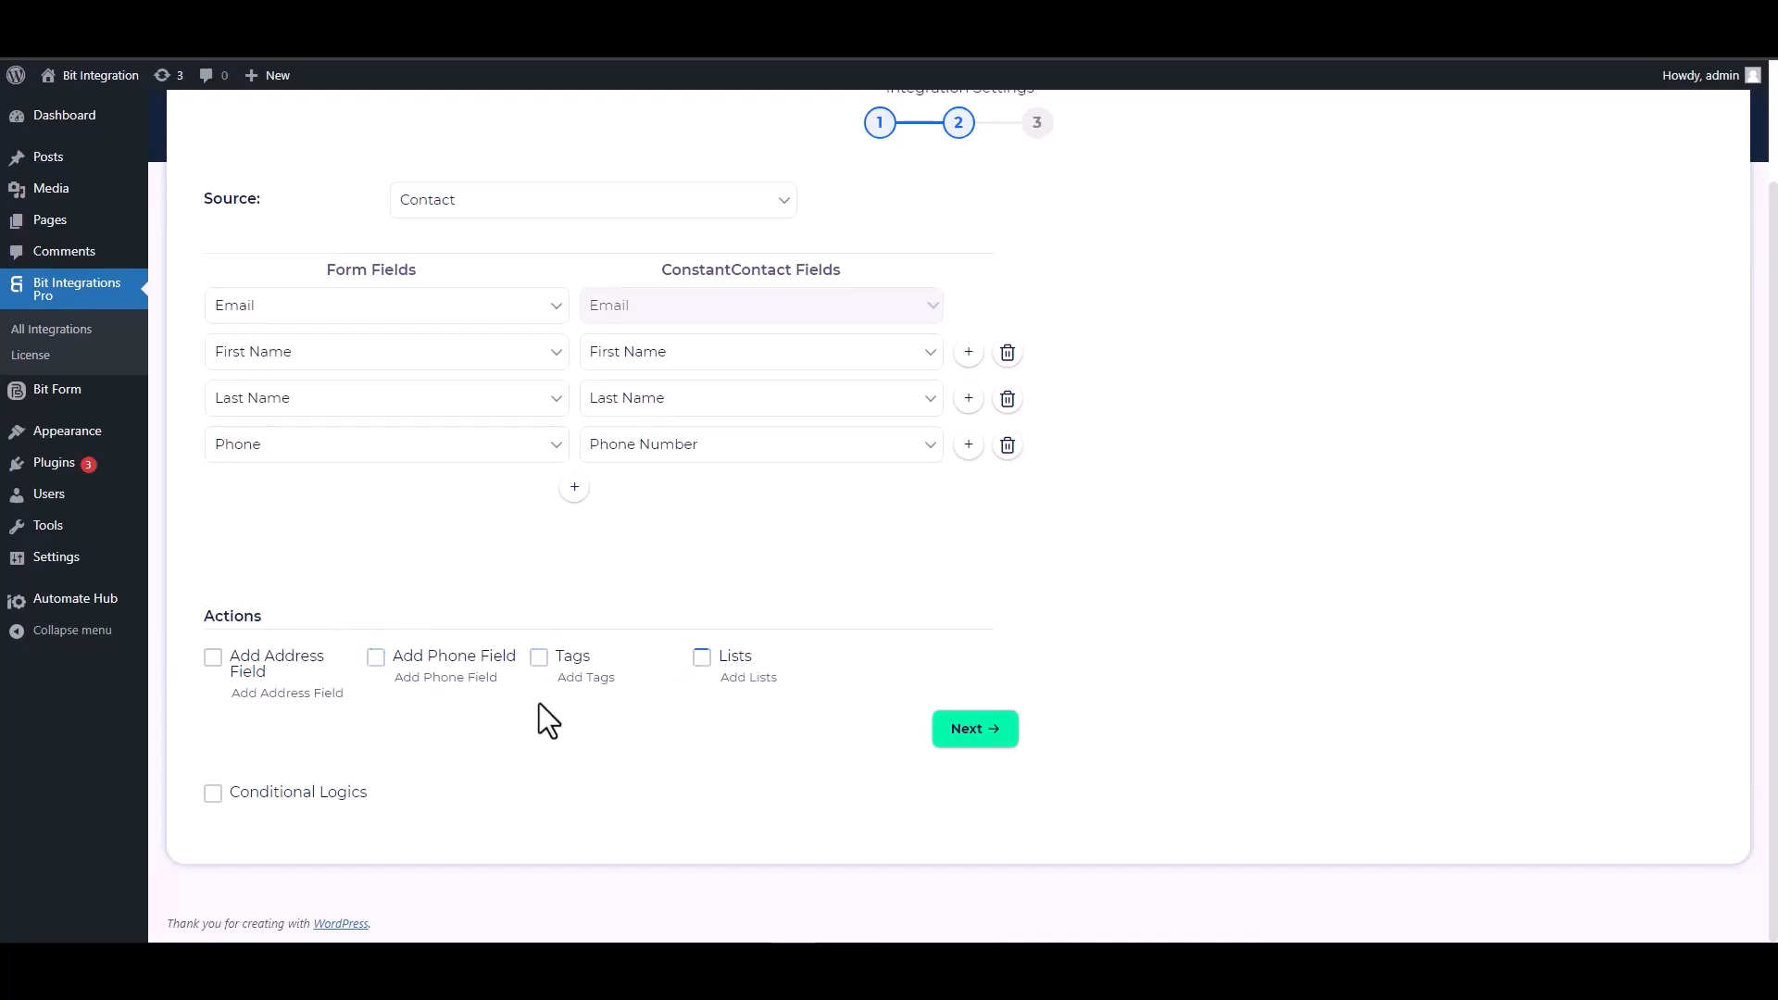
click(214, 794)
scroll(514, 690, down, 2)
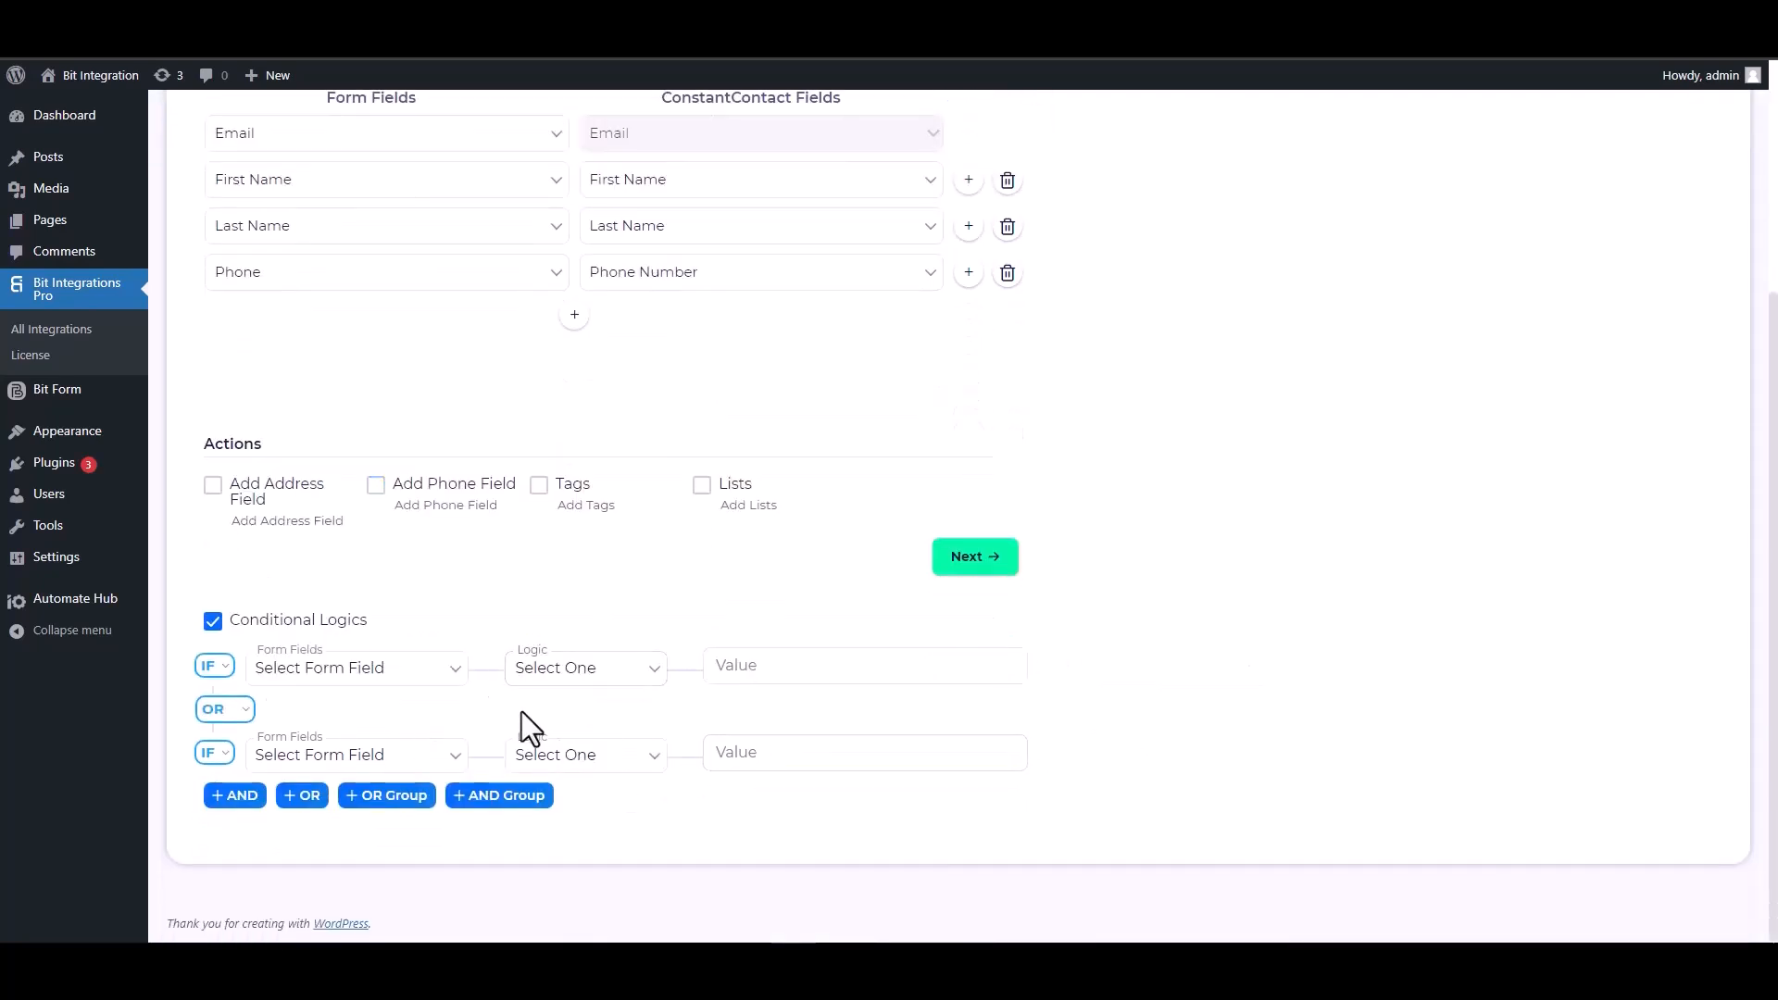
click(213, 621)
scroll(769, 749, up, 1)
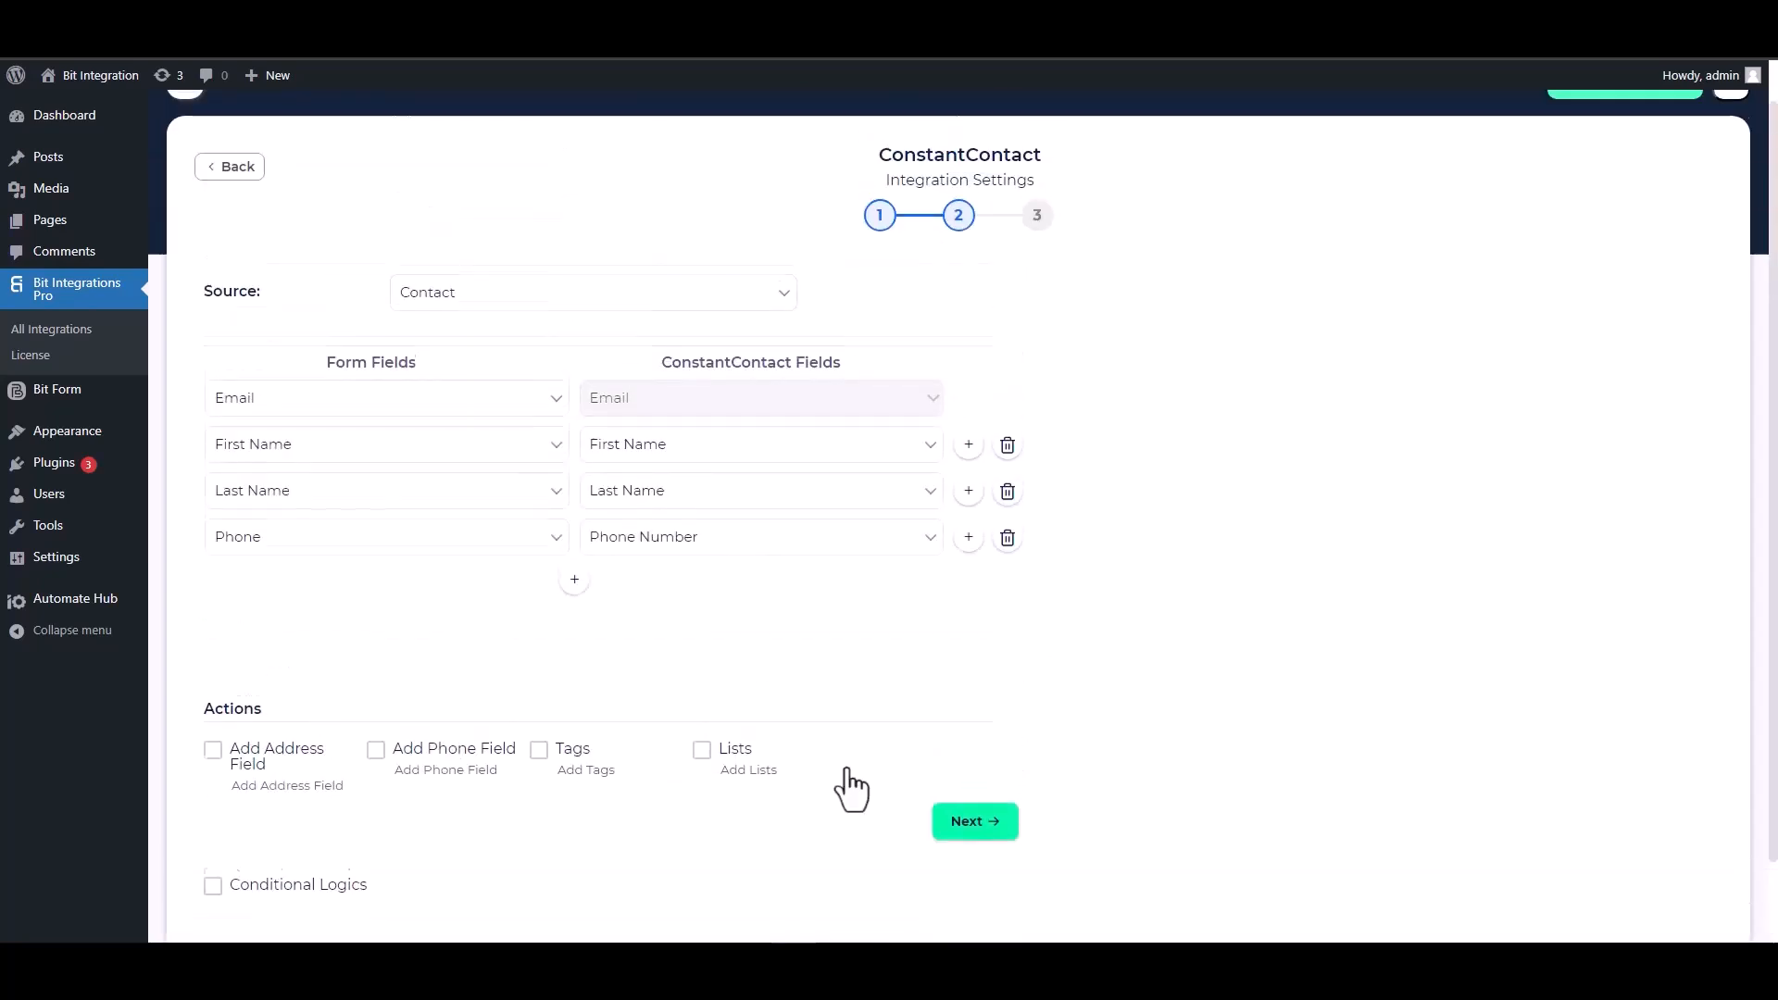
click(970, 826)
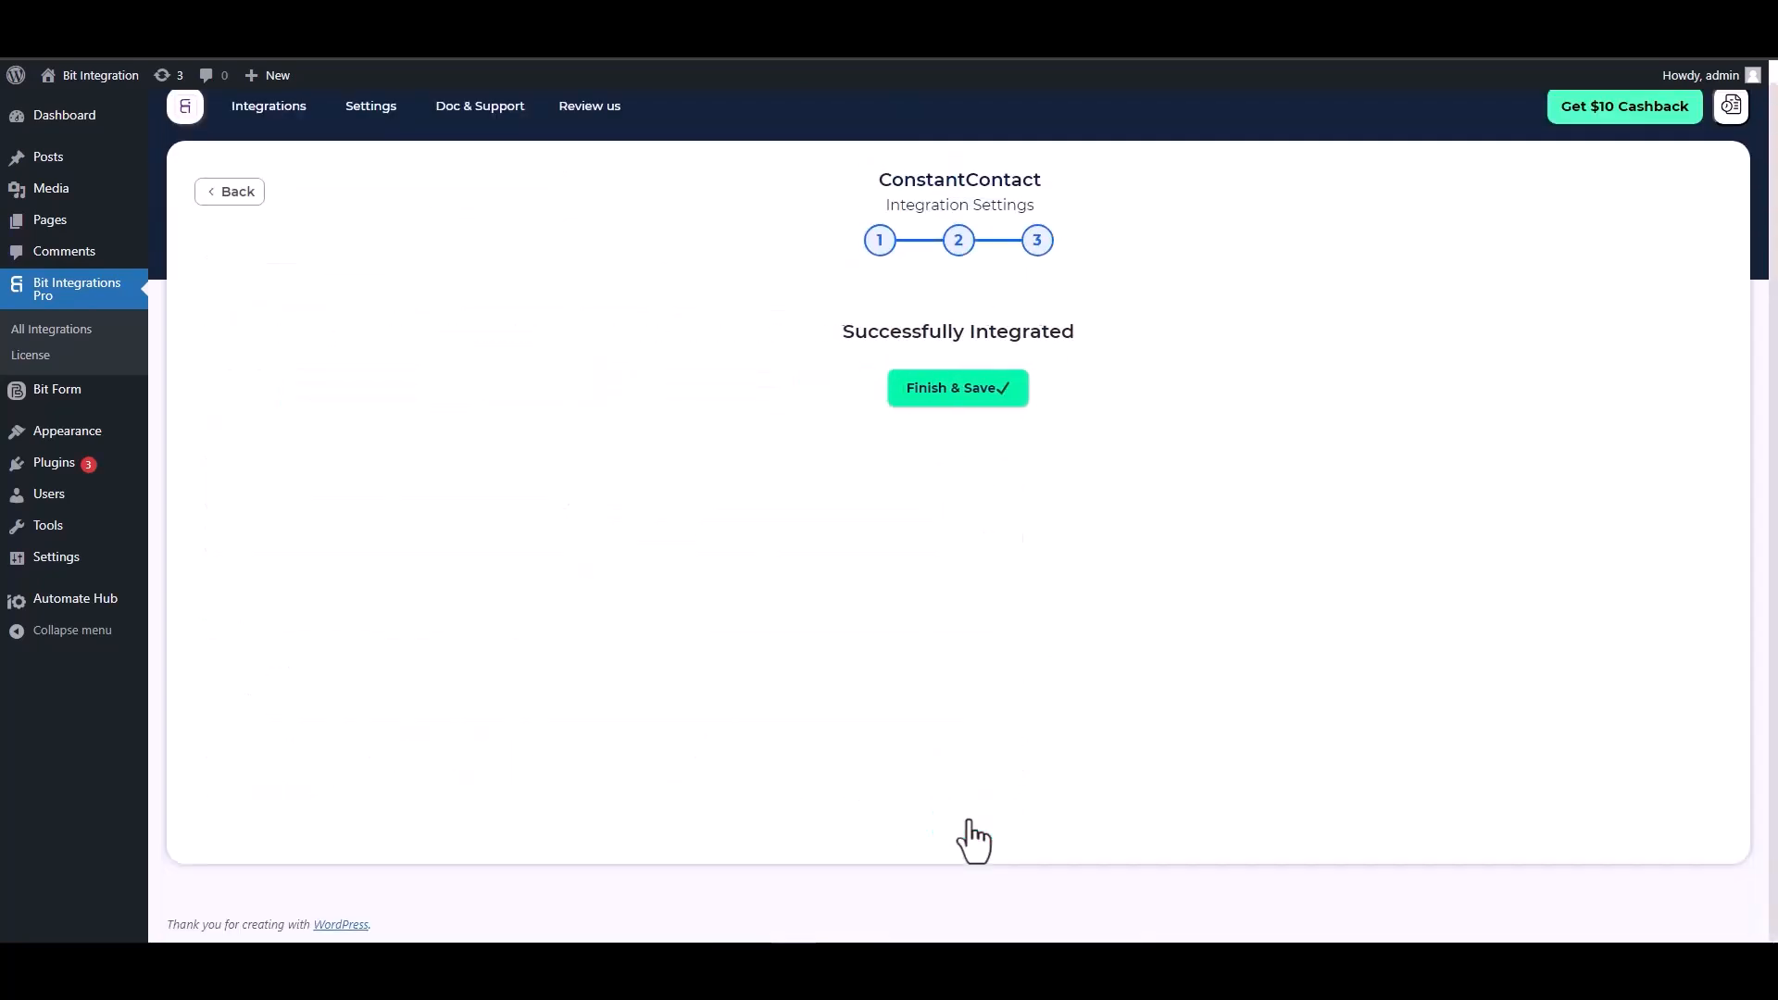
click(956, 389)
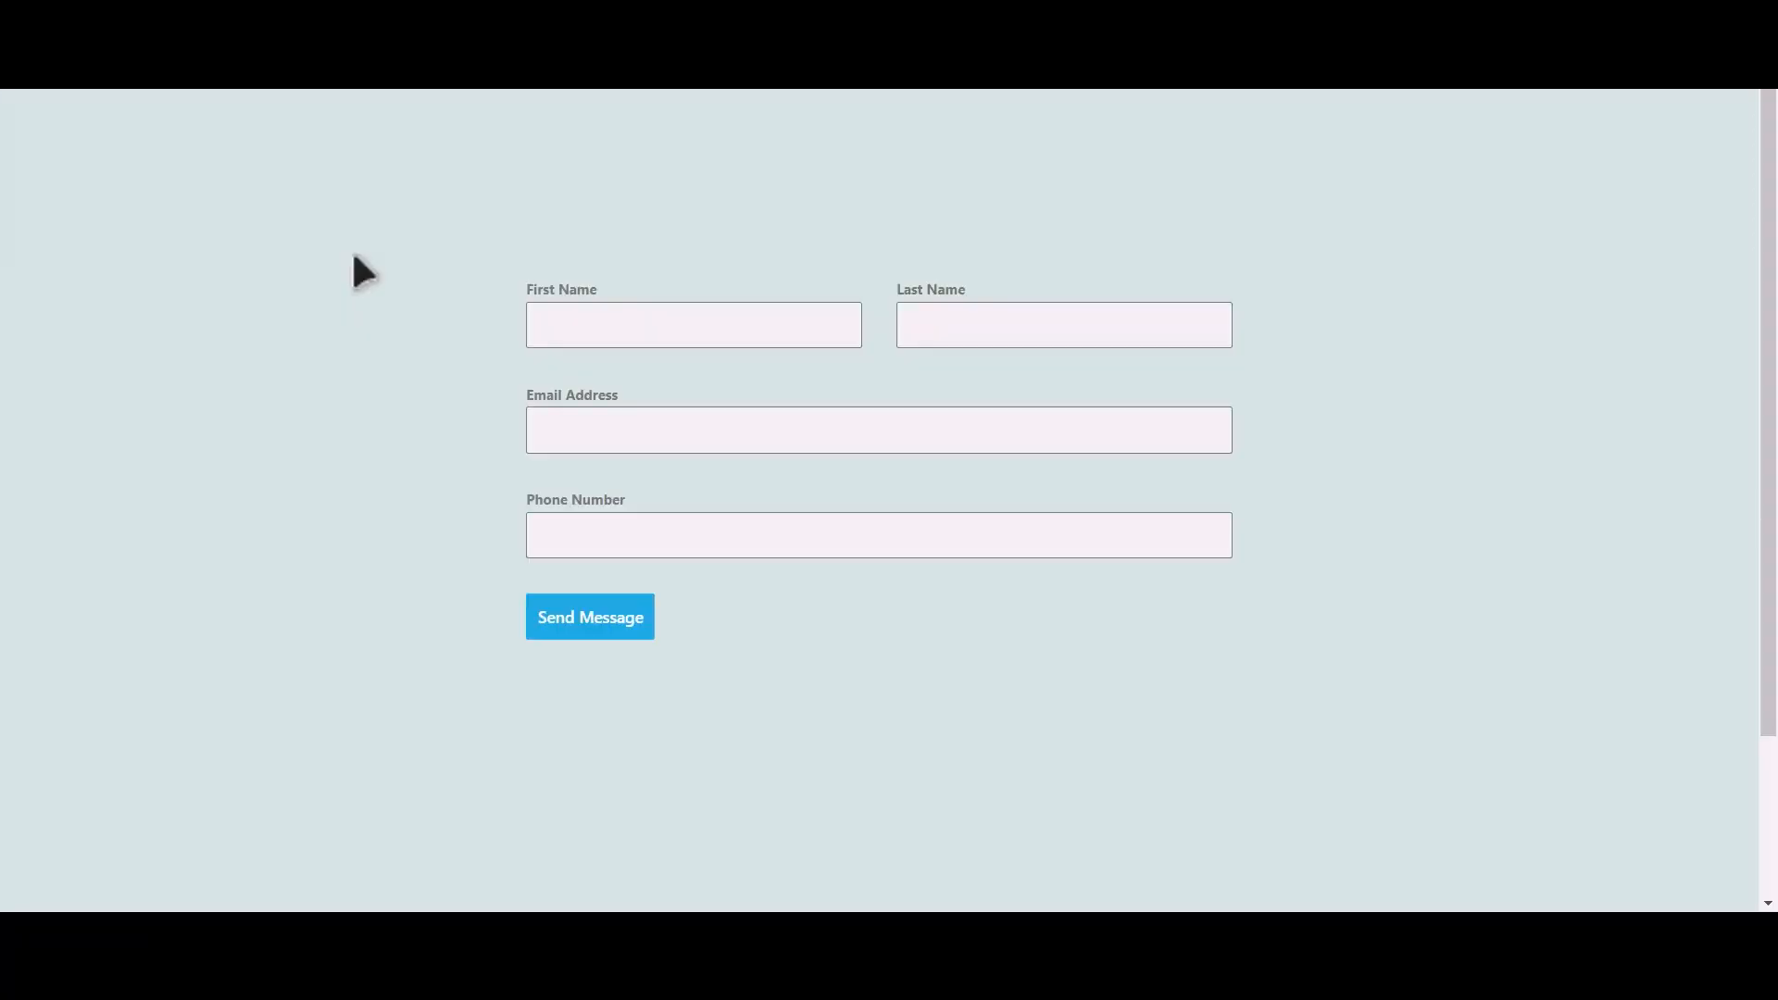
click(721, 331)
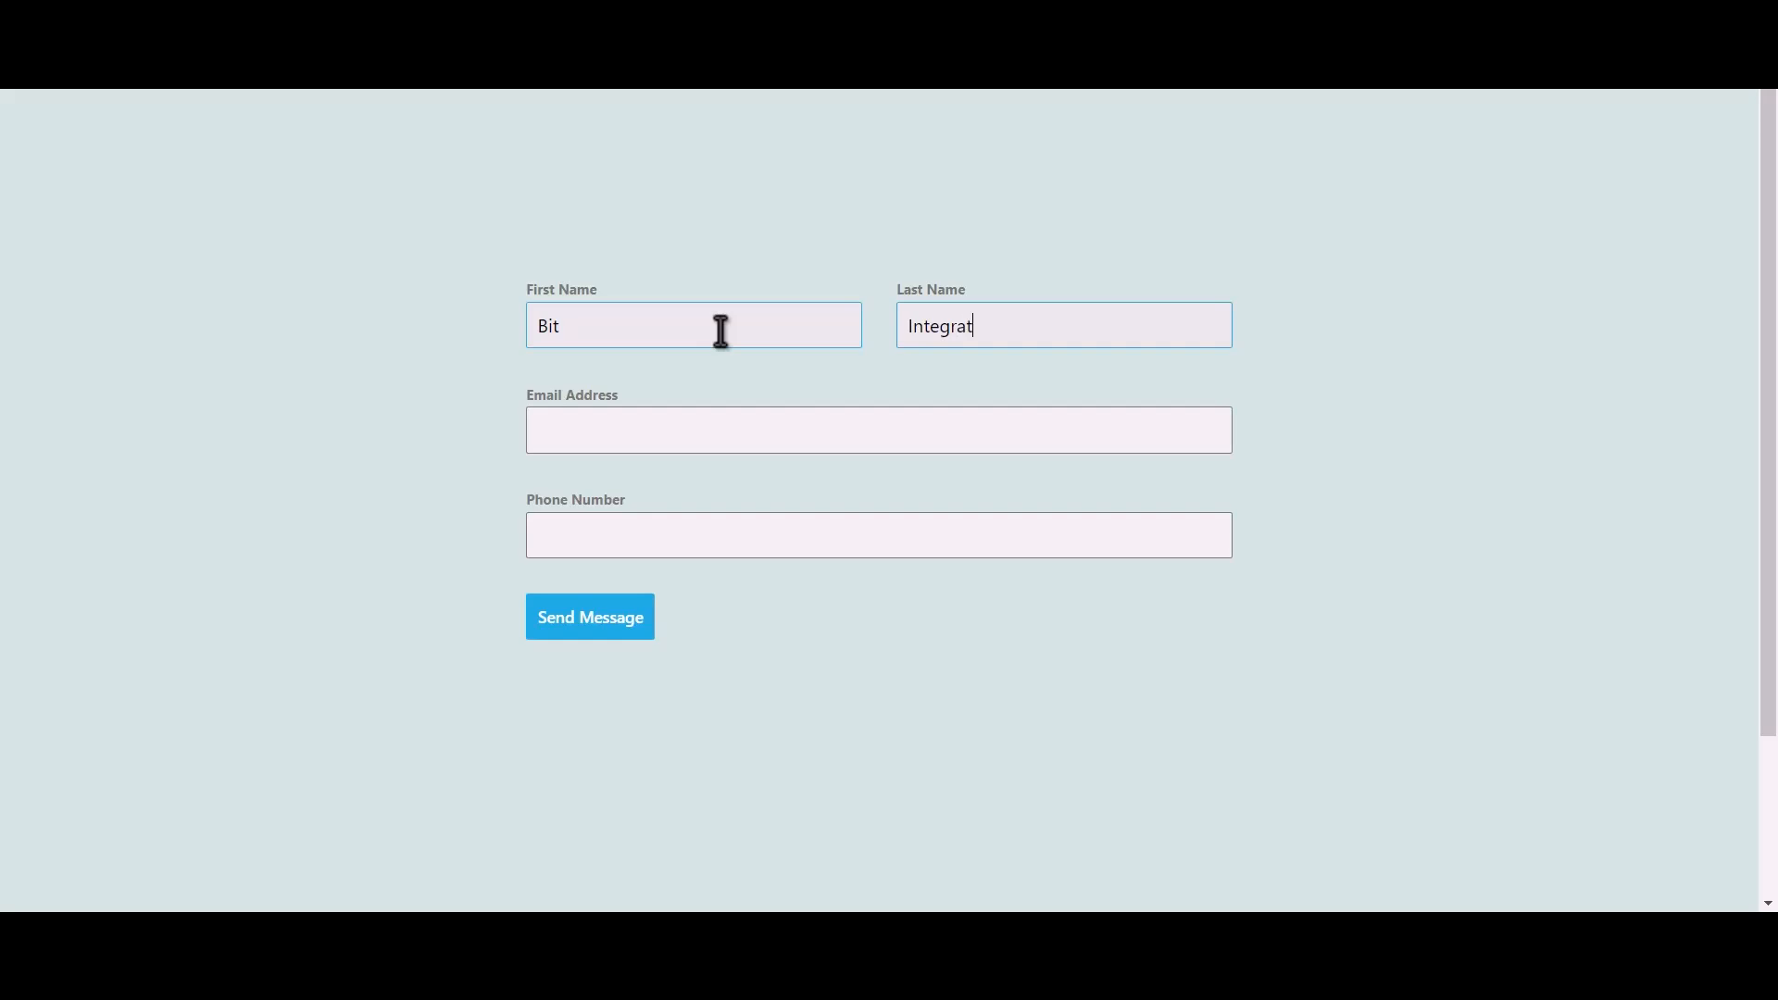
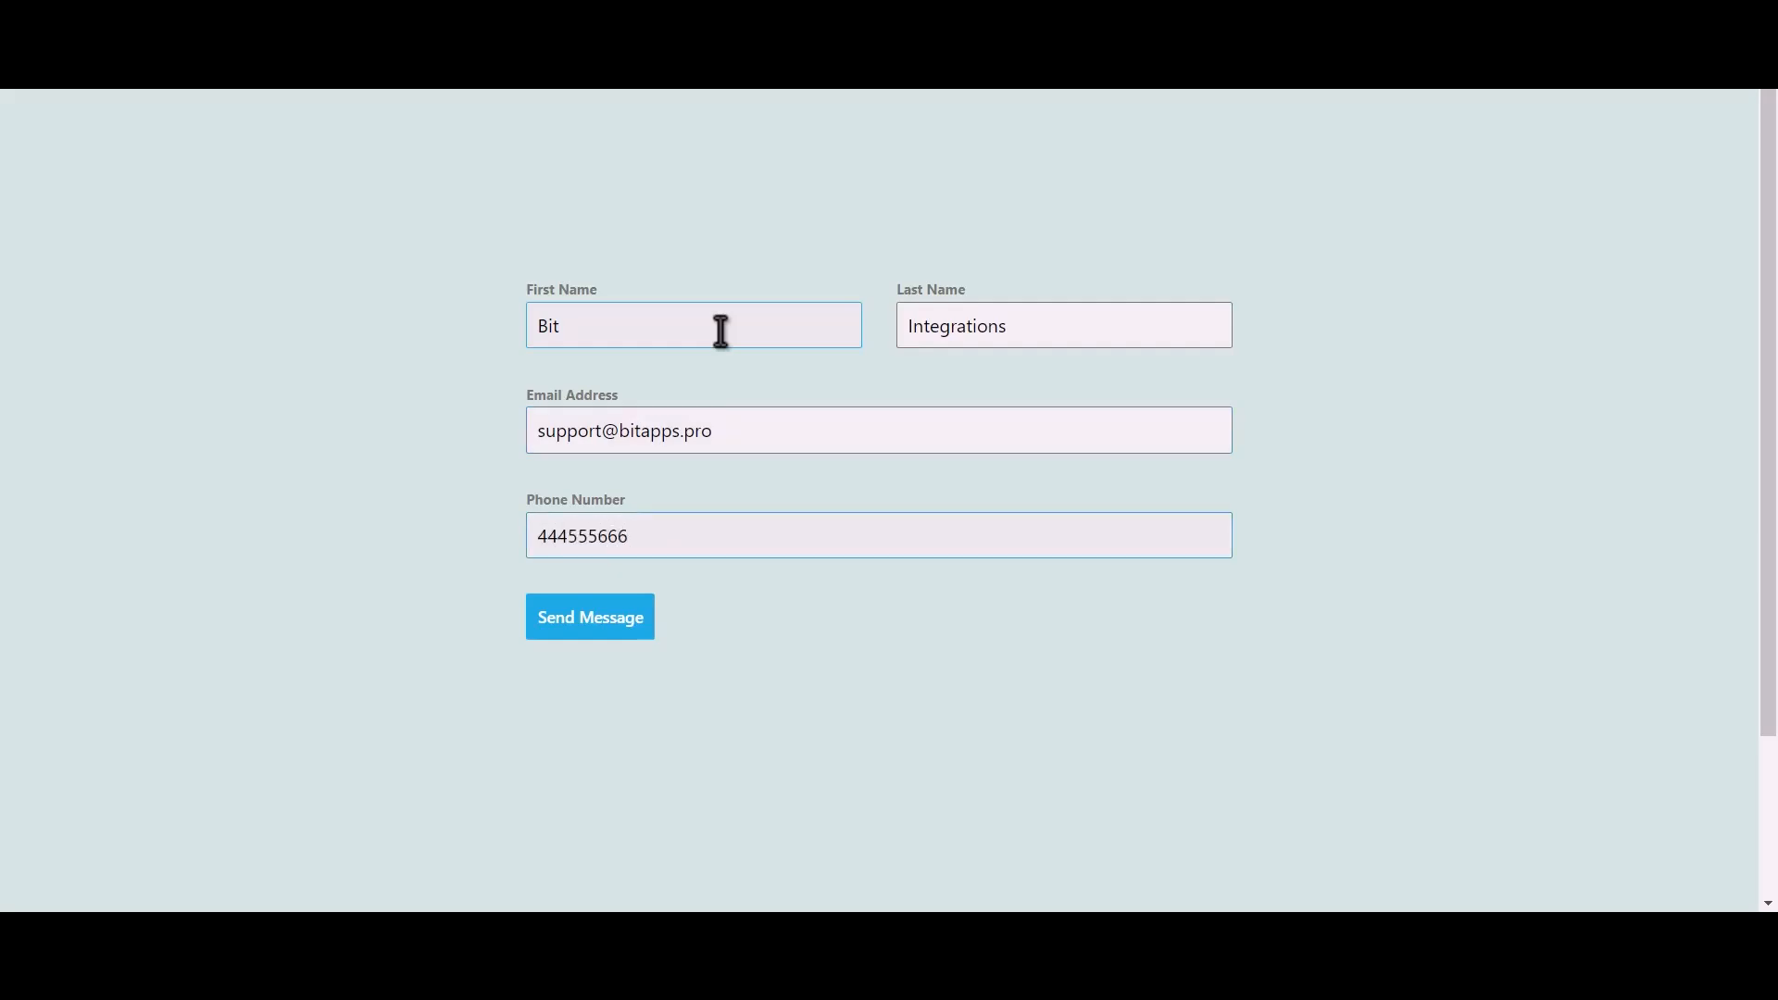
- Fill the Brizy form with test name 'Bit Integrations', an e-mail and a phone number, and submit
click(611, 626)
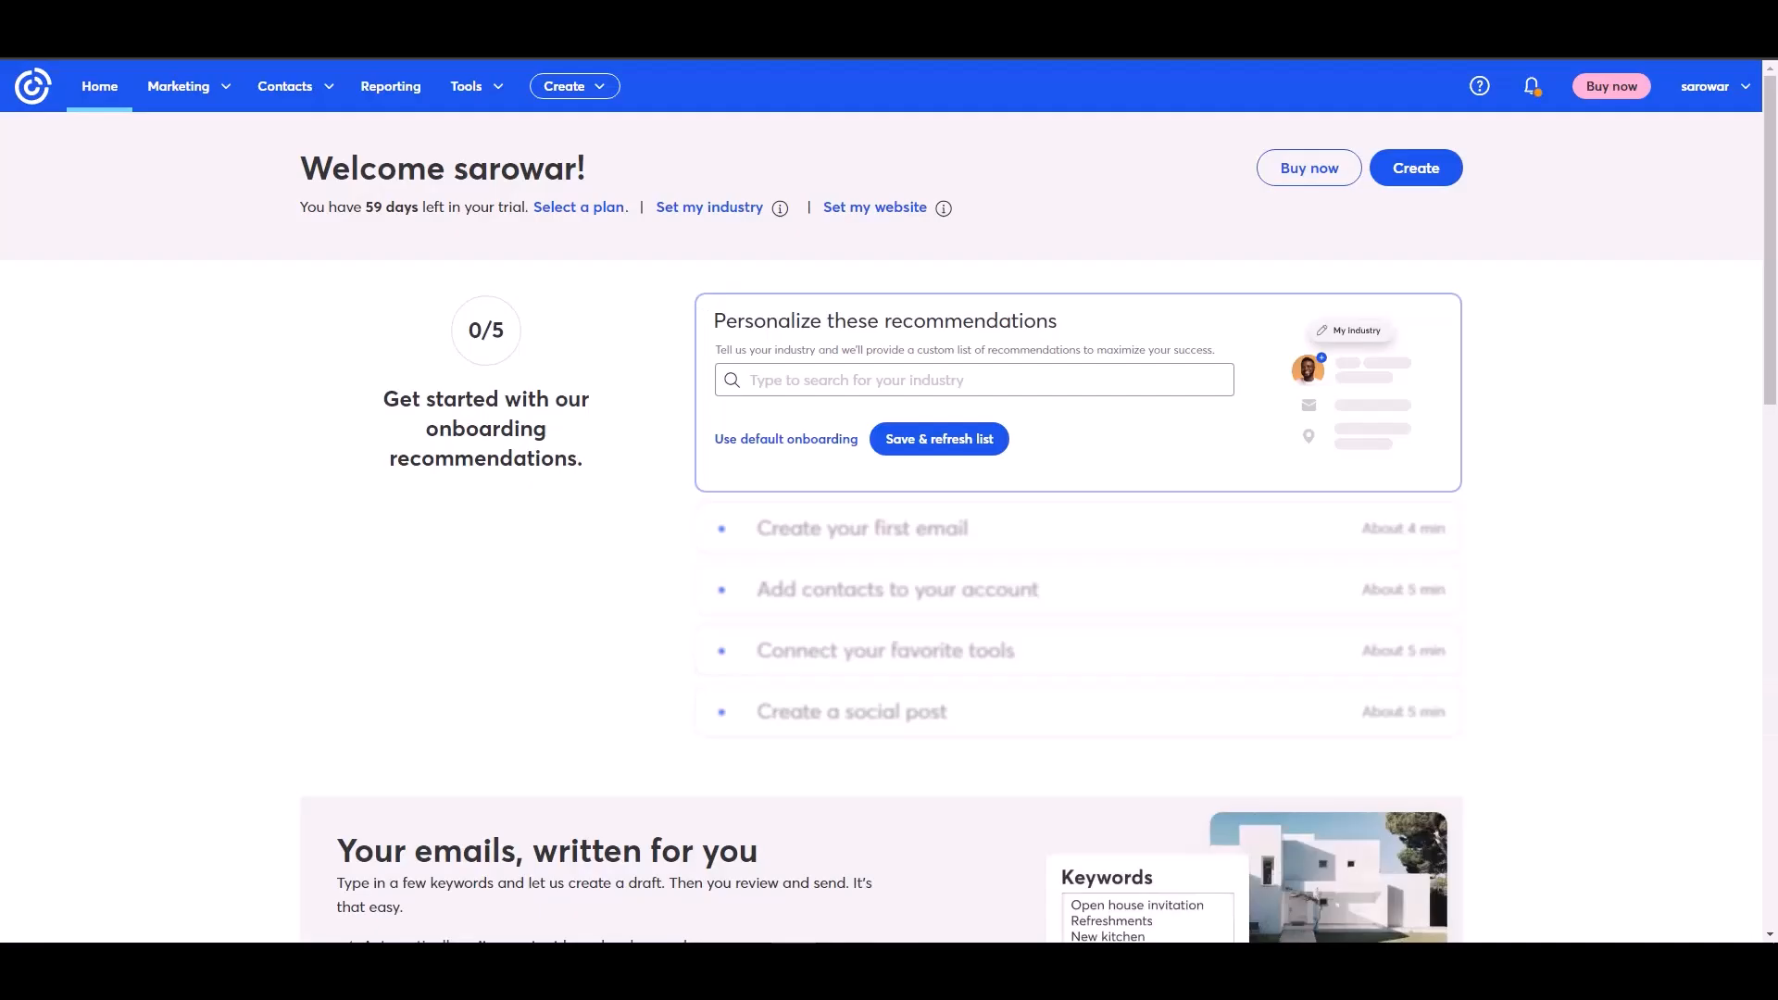
- Open All contacts and view the test contact's details showing it was added by API
click(312, 92)
click(265, 137)
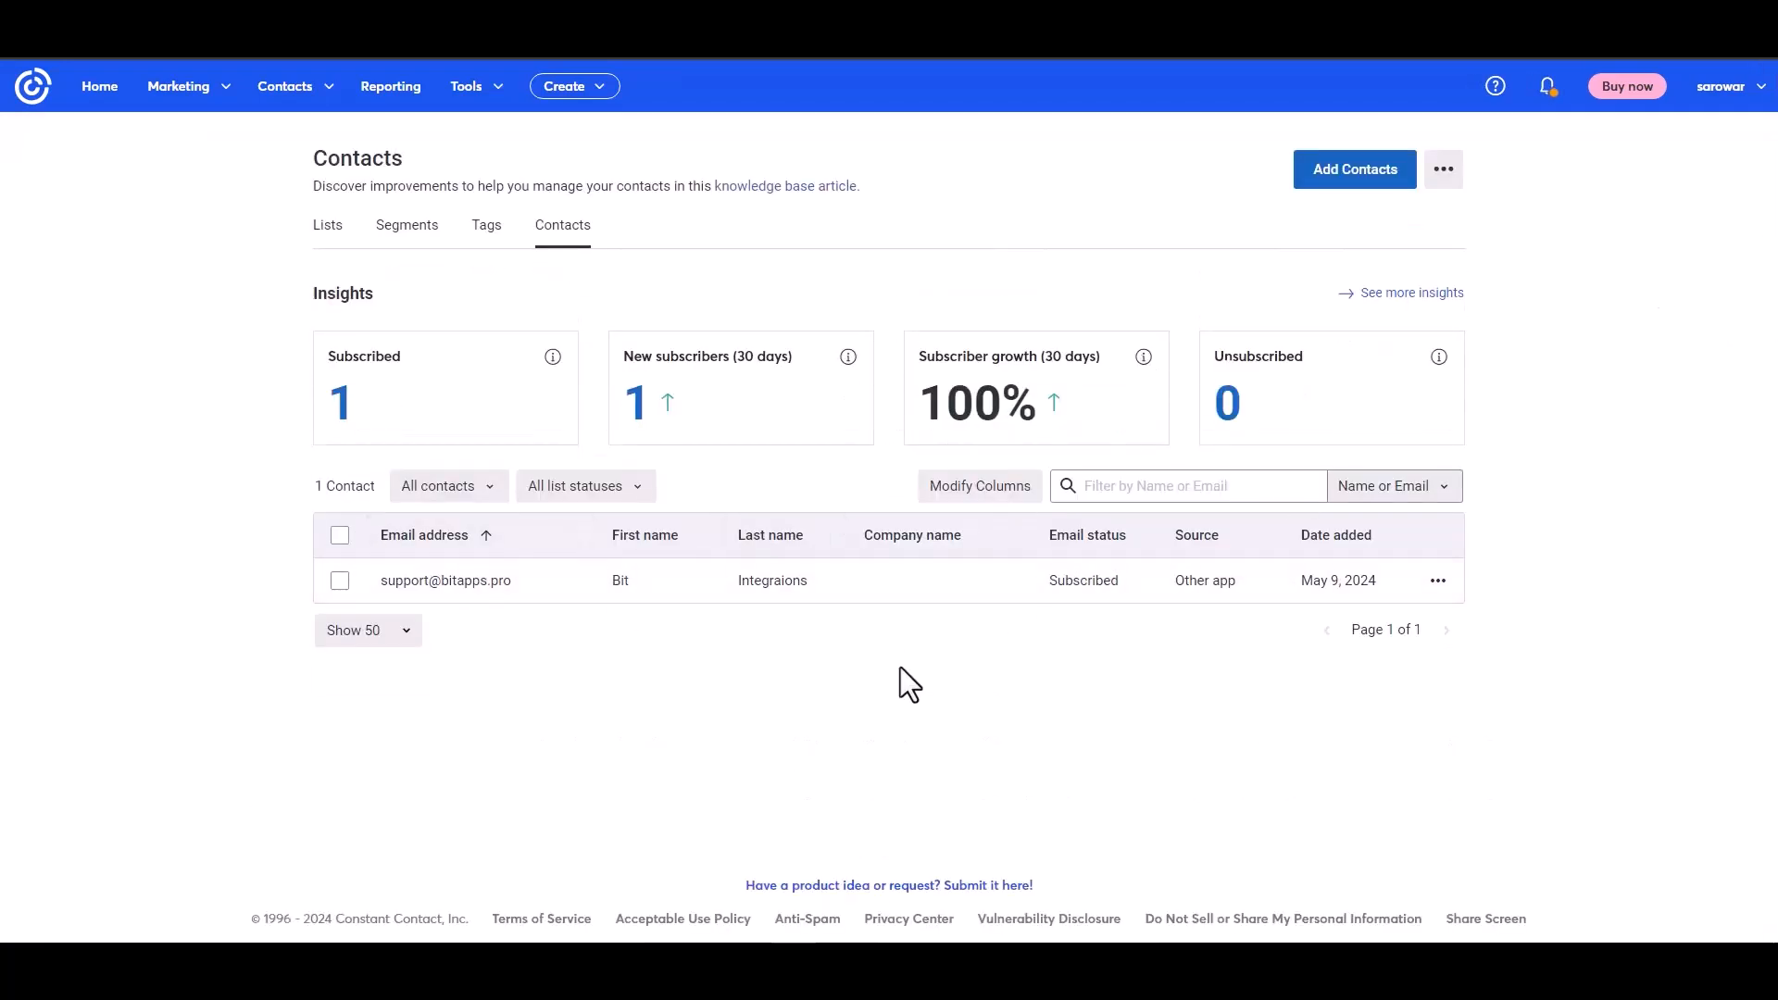
click(463, 581)
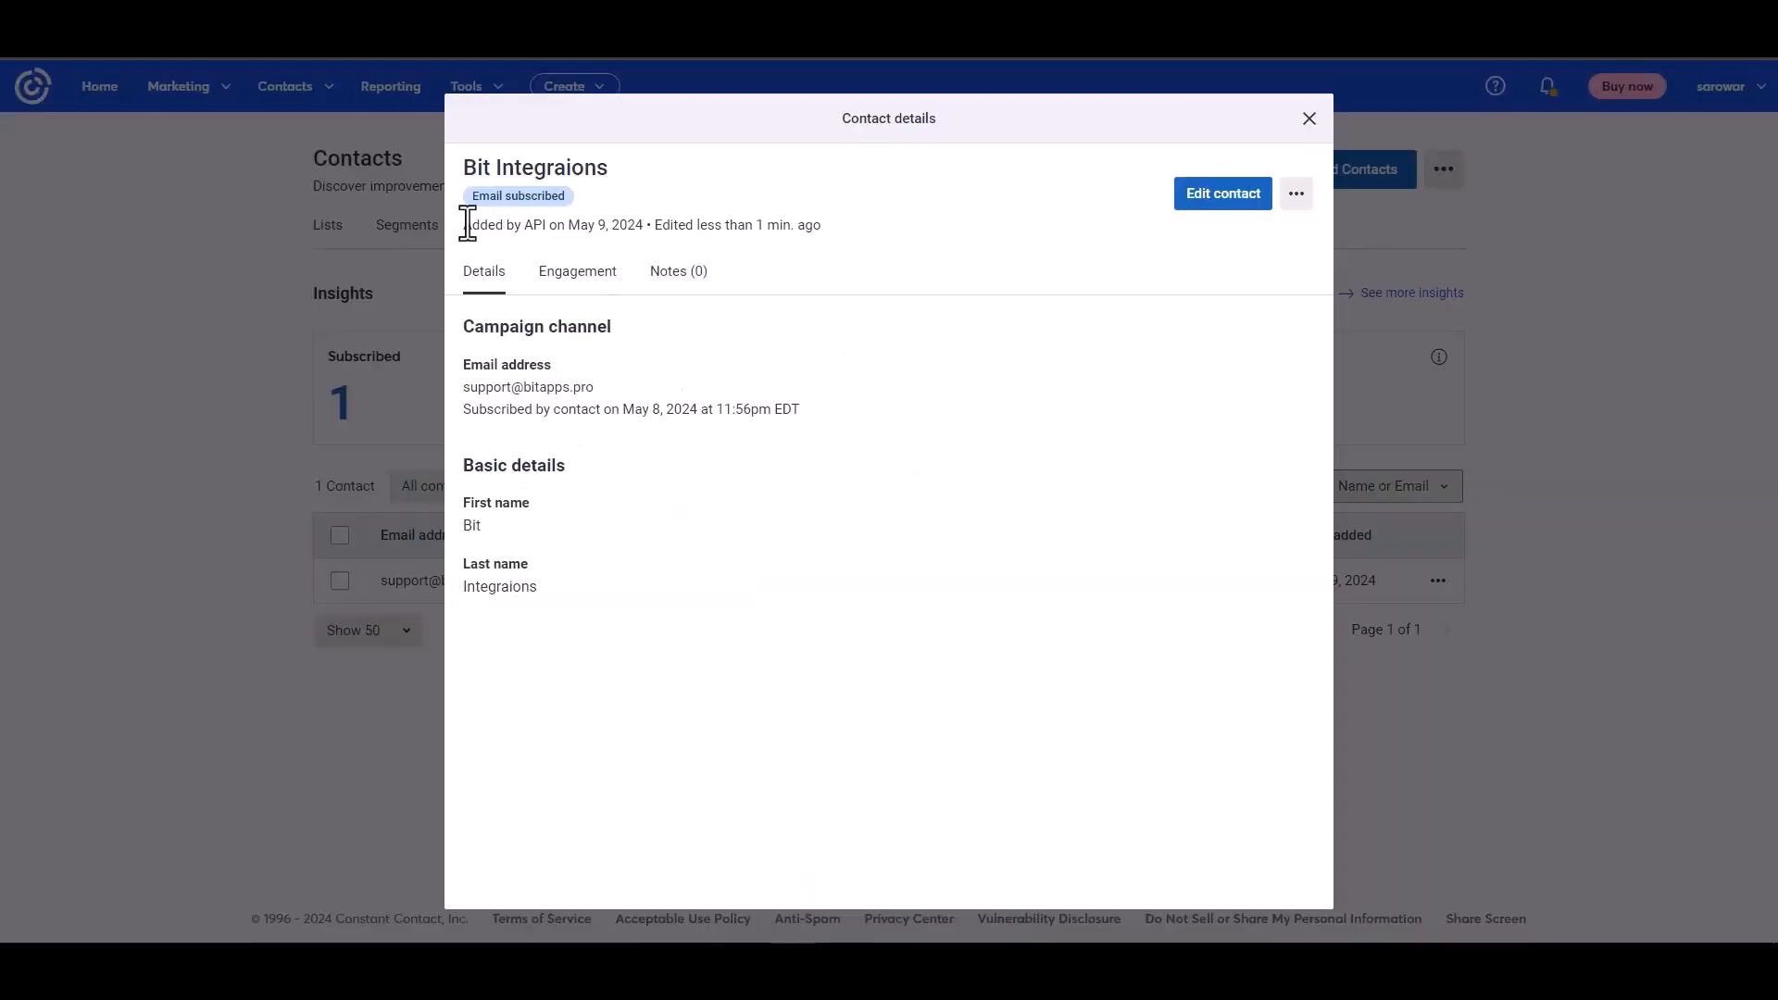
drag(465, 225, 566, 225)
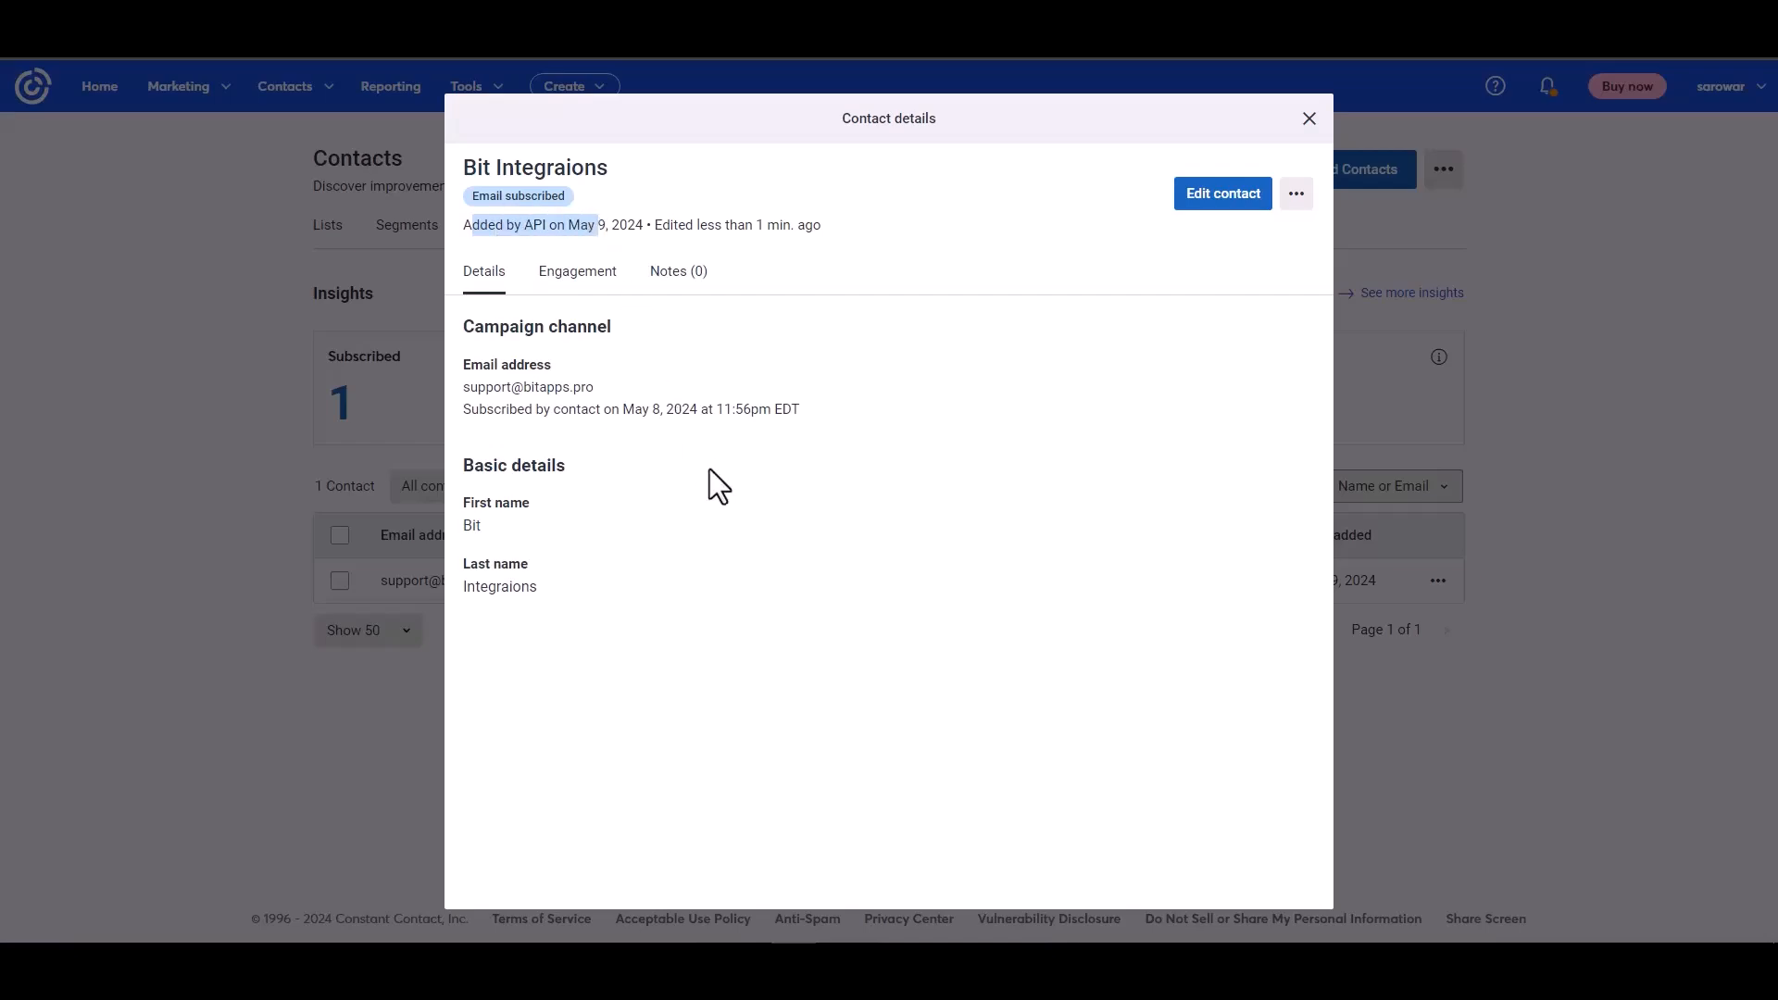
click(743, 524)
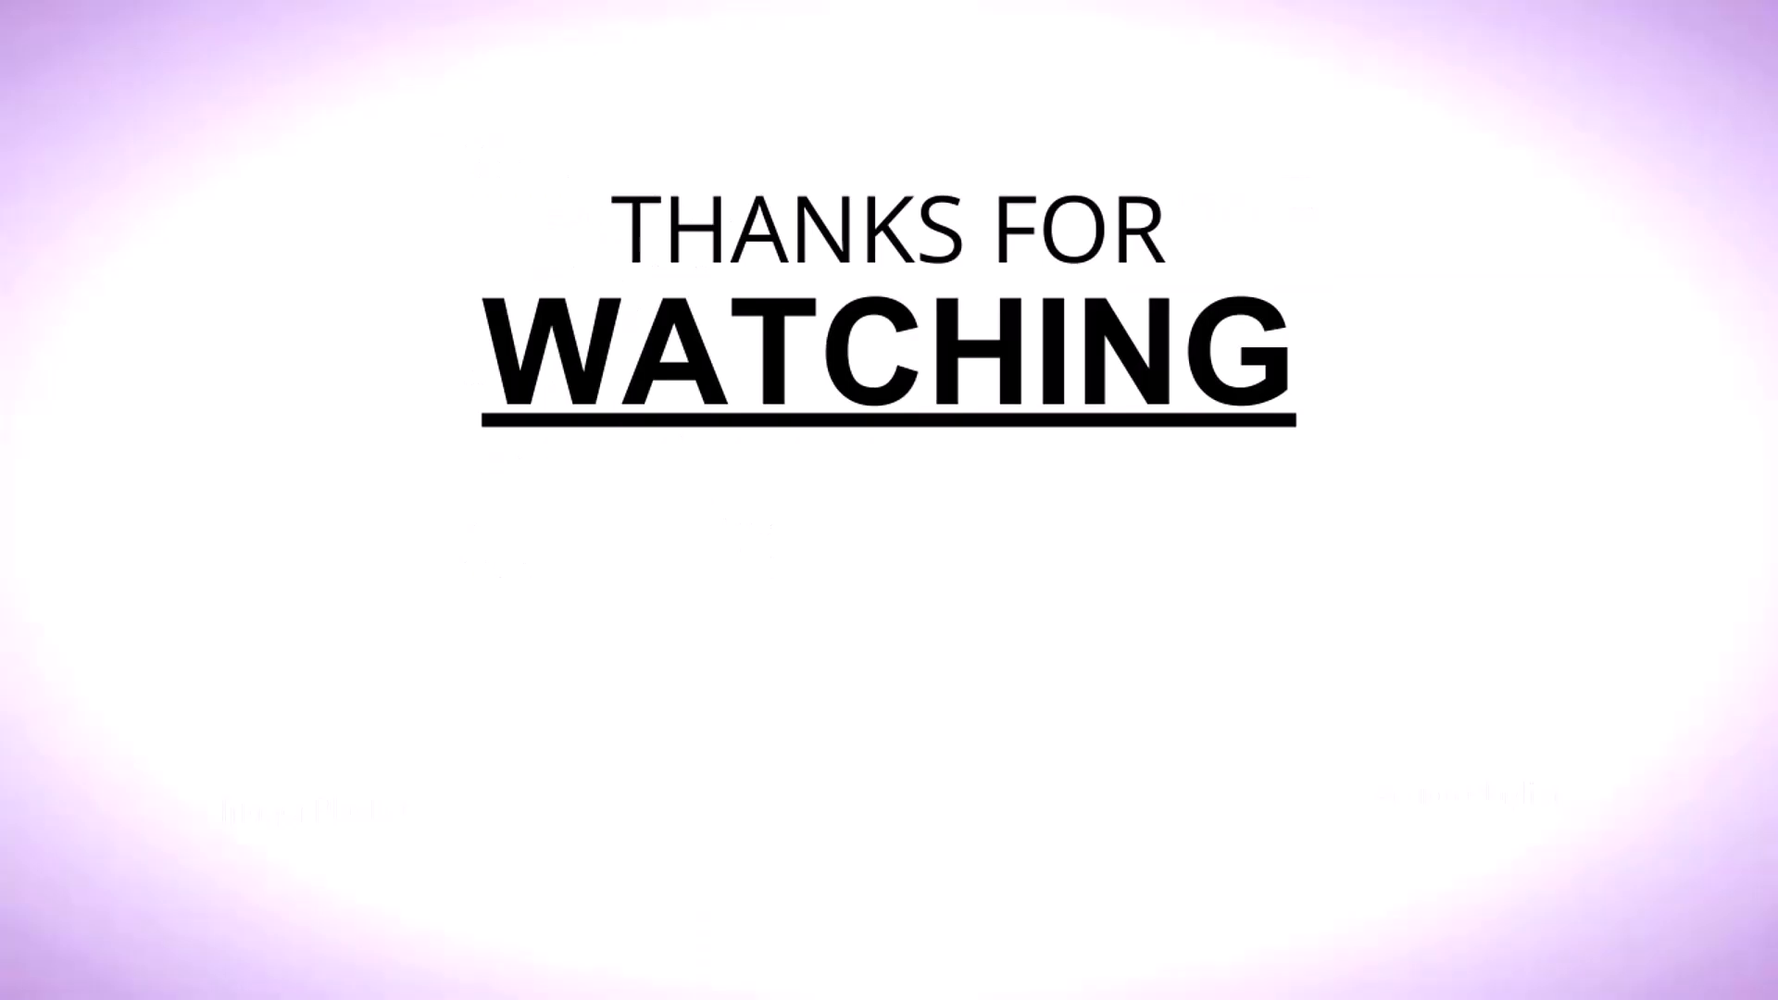